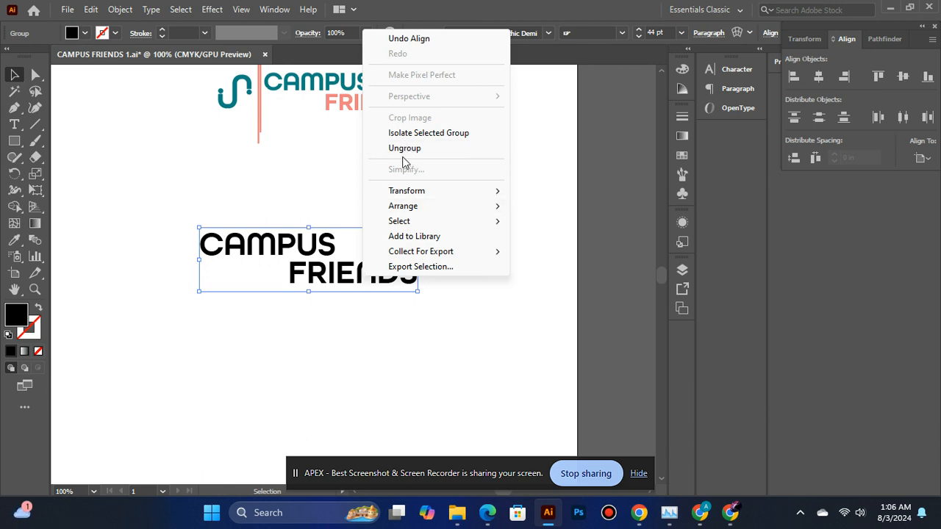
Step: Ungroup the black CAMPUS FRIENDS wordmark and convert both words to outlines
left_click(429, 152)
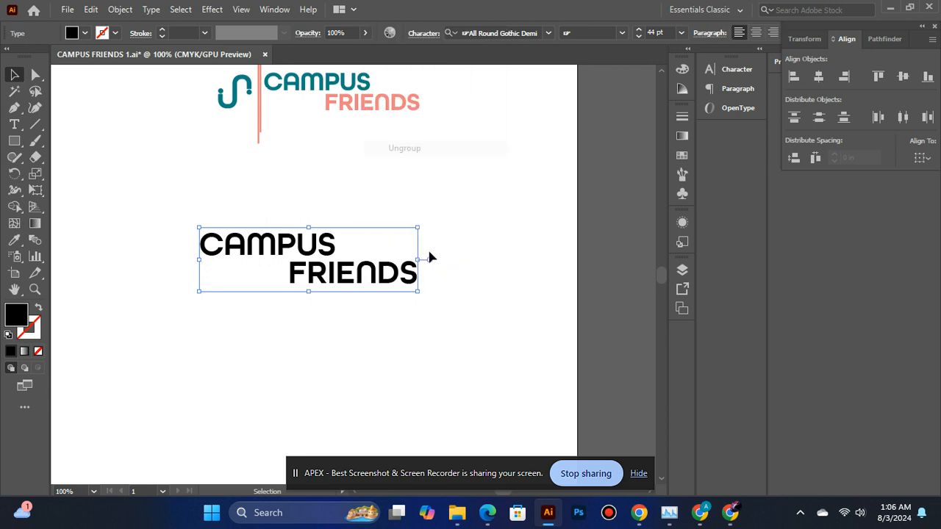
left_click(422, 278)
right_click(292, 253)
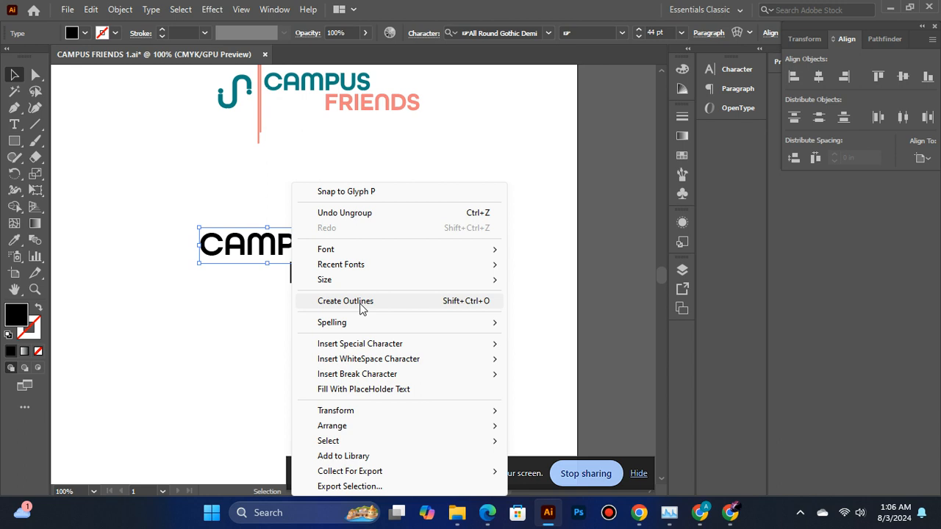
left_click(450, 301)
right_click(388, 274)
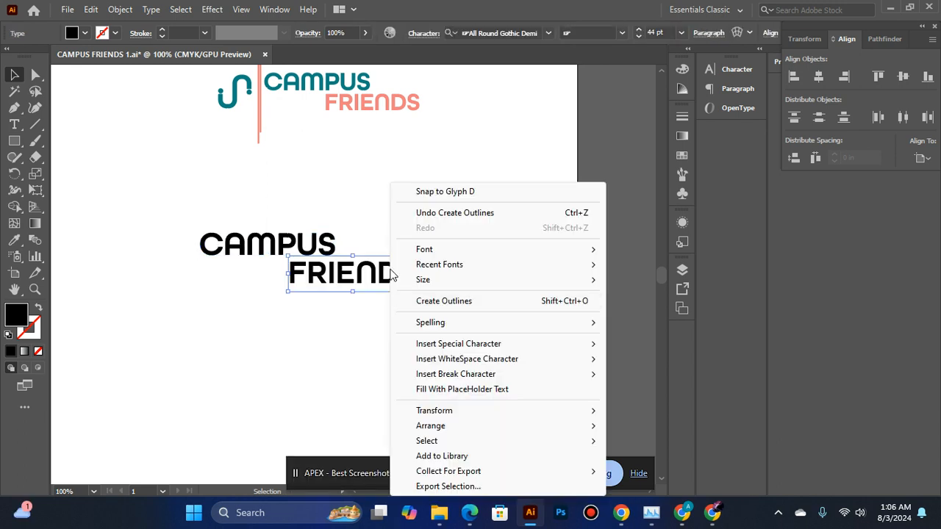
left_click(461, 307)
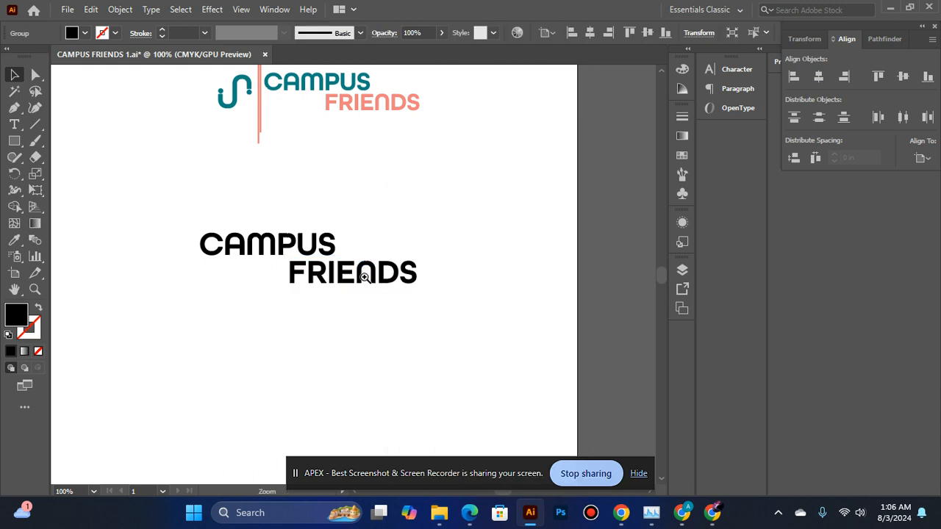
Step: Recolour the black word CAMPUS with the teal sampled from CAMPUS in the original logo above
scroll(367, 272, "up", 1)
key("space")
left_click_drag(319, 299, 435, 369)
left_click_drag(439, 276, 437, 252)
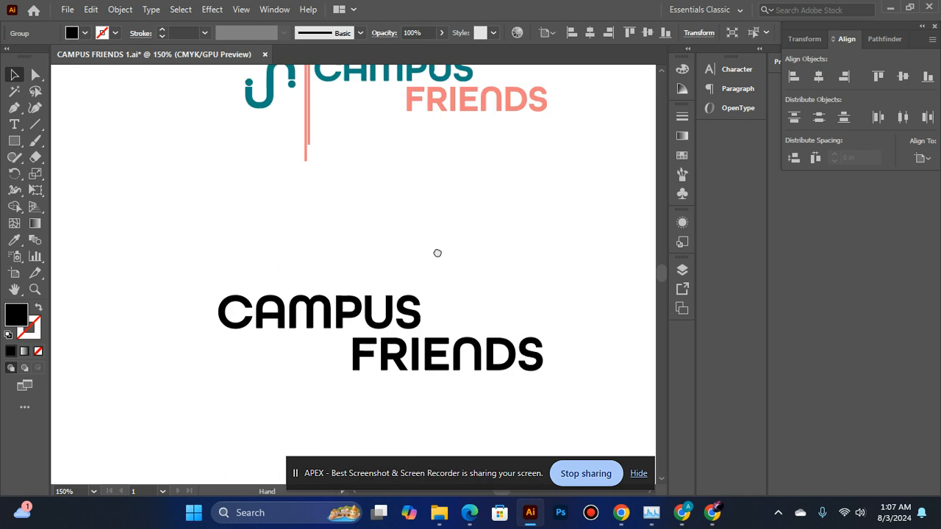
left_click(383, 307)
left_click(252, 318)
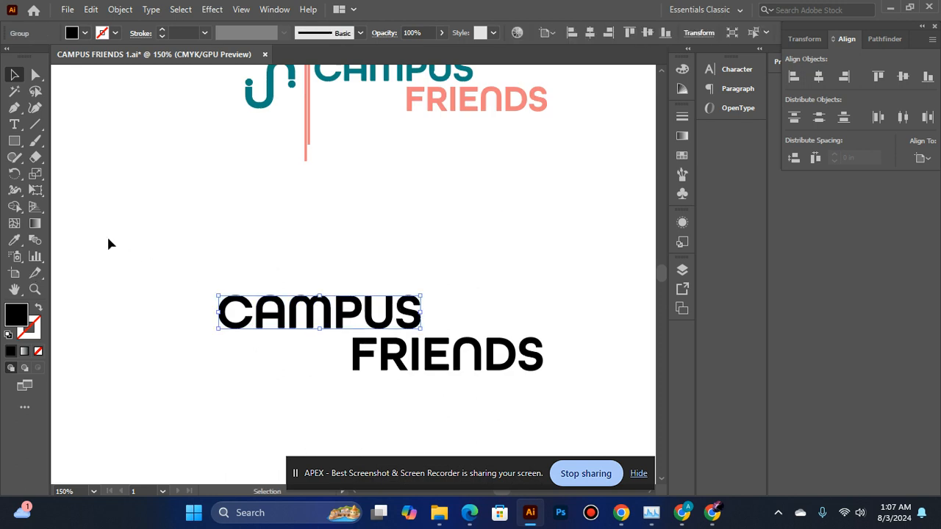
left_click(15, 240)
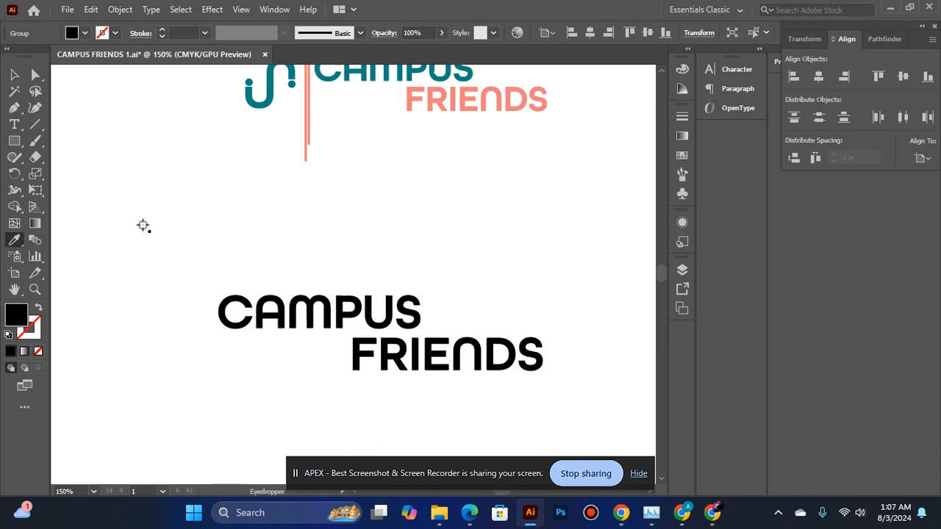
scroll(220, 191, "up", 1)
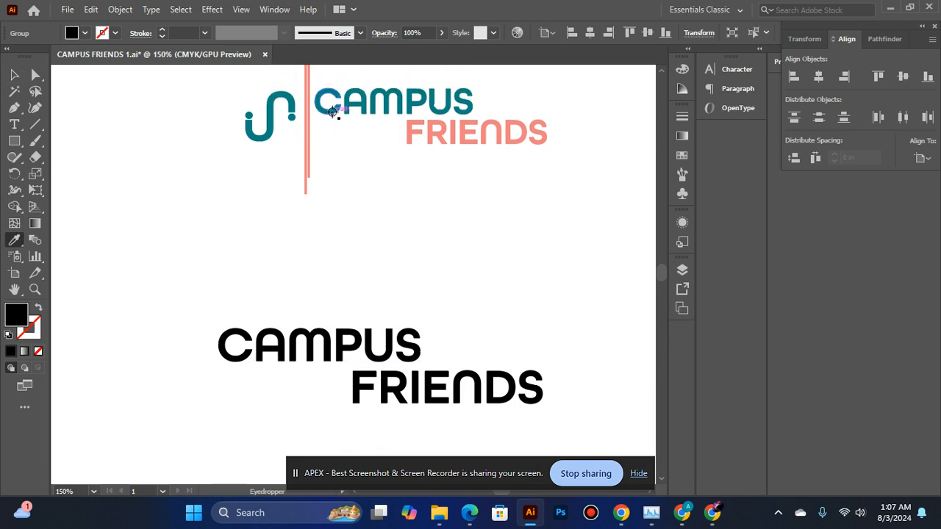
left_click(333, 110)
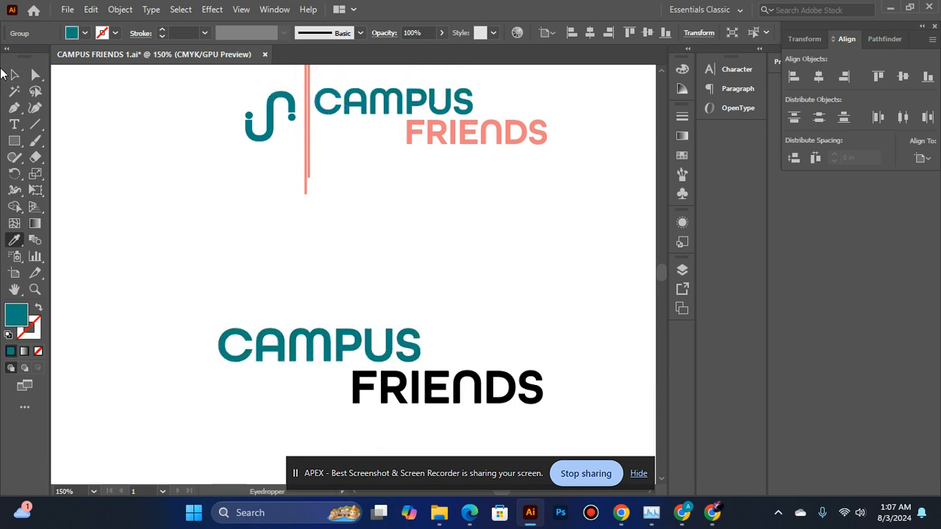
Step: Recolour the black word FRIENDS with the salmon pink sampled from FRIENDS in the original logo
left_click(22, 81)
left_click(145, 181)
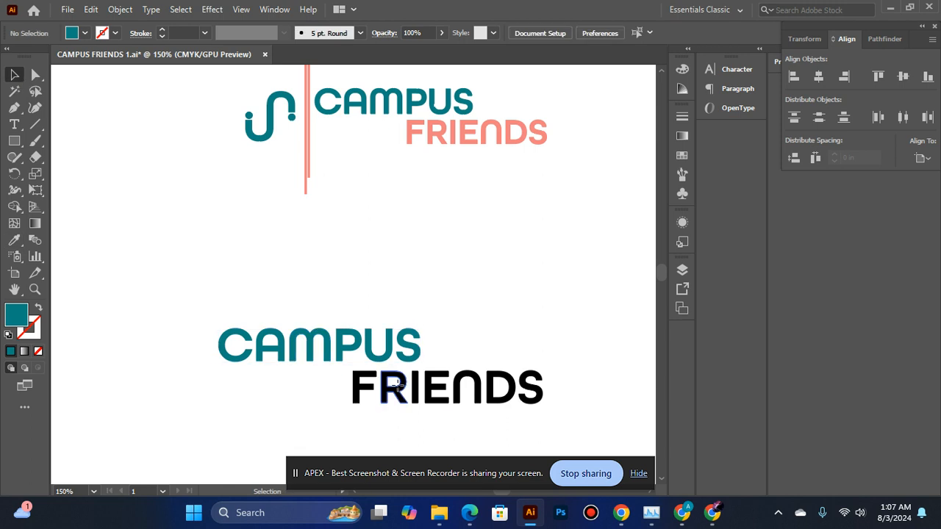
left_click(391, 388)
left_click(15, 239)
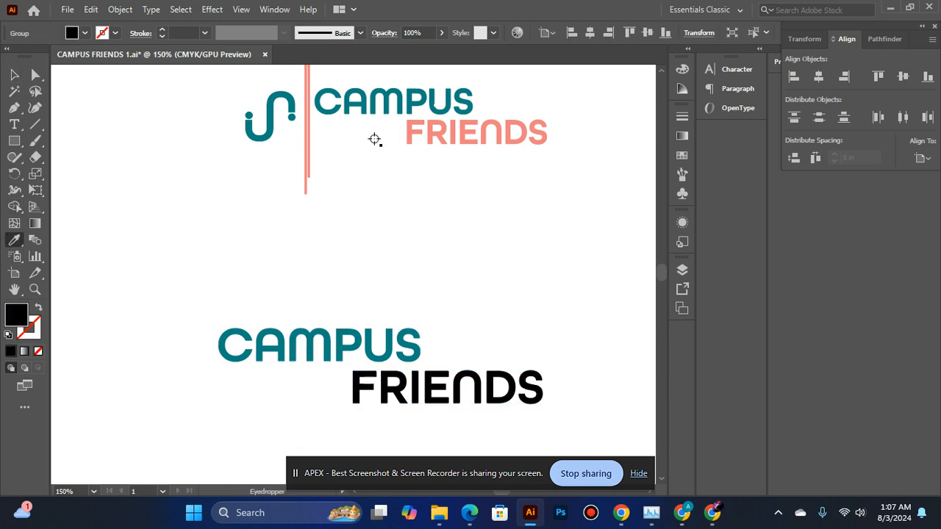
left_click(428, 129)
left_click(14, 74)
left_click(238, 245)
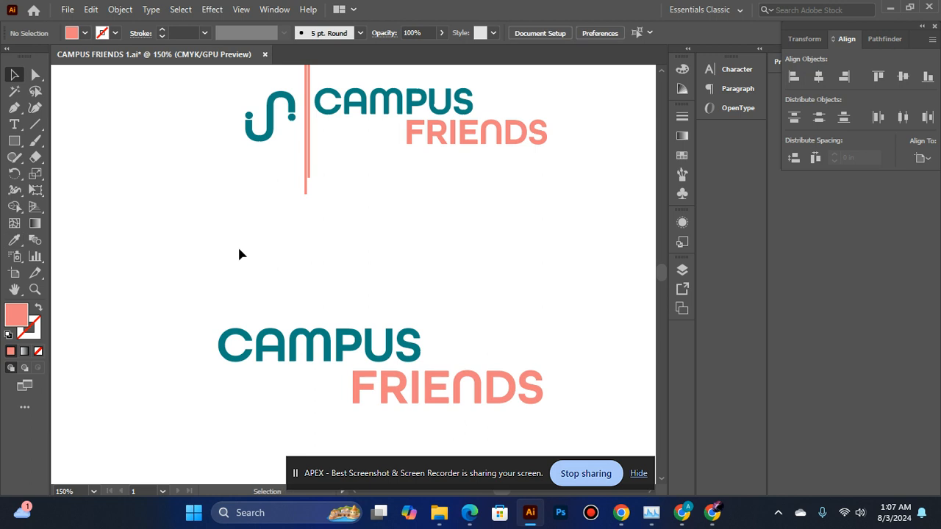
scroll(237, 248, "down", 1)
scroll(238, 249, "up", 2)
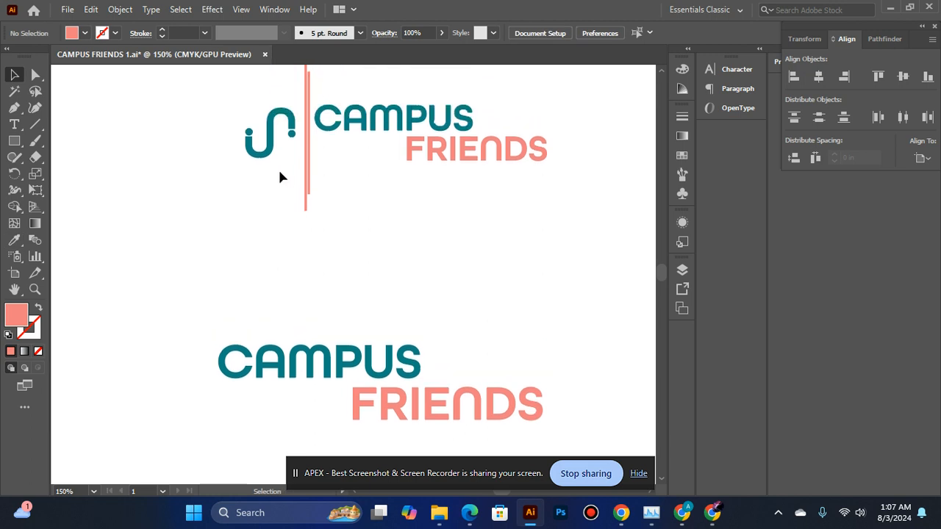
left_click(264, 150)
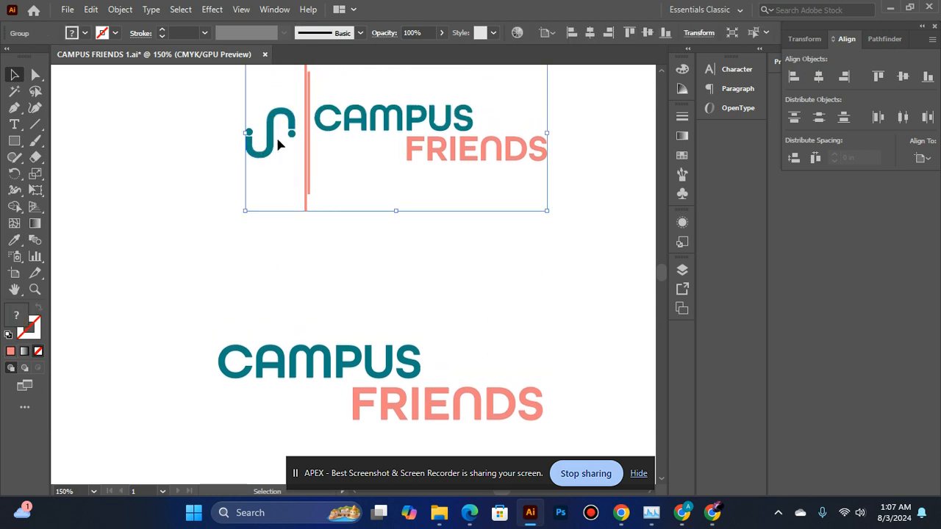
left_click(337, 234)
scroll(322, 231, "down", 1)
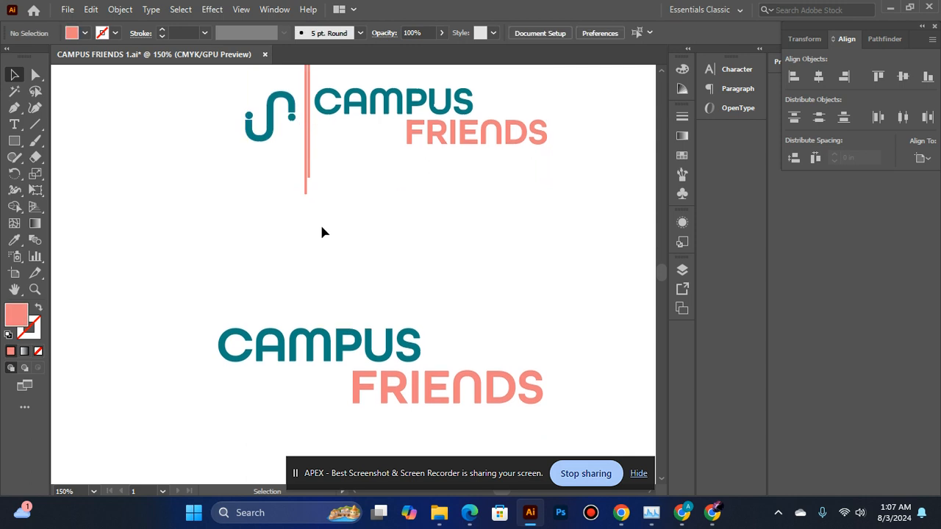
Step: Add a text object with the lowercase letter "n" in the blank area between the original logo and the new wordmark
left_click(13, 129)
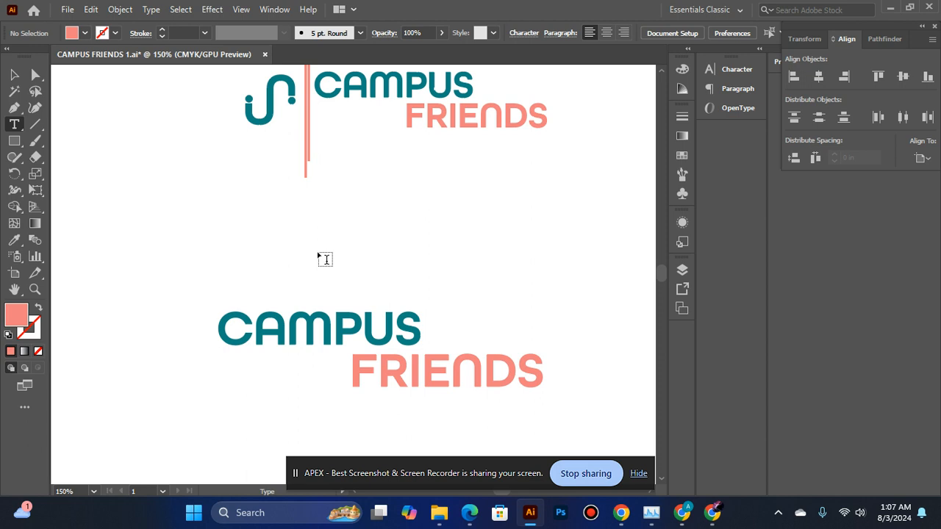
left_click(319, 253)
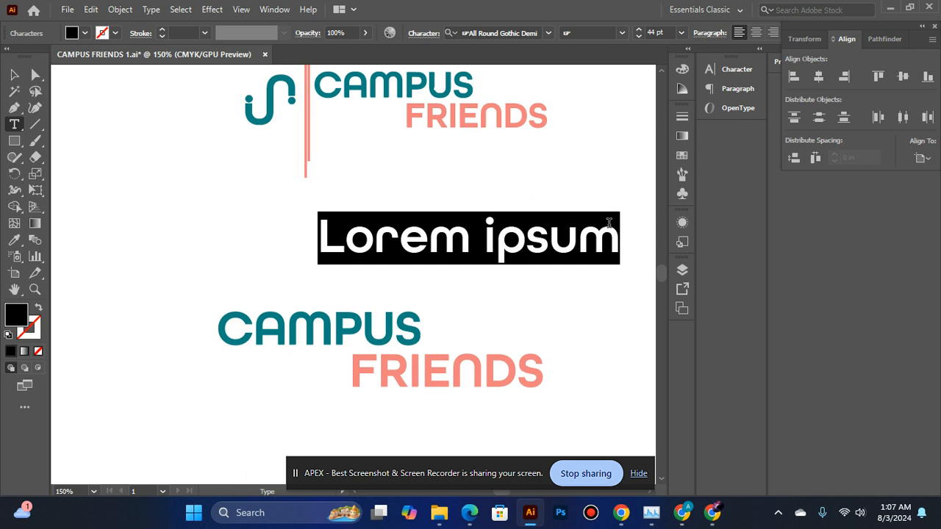
left_click(618, 227)
key("BackSpace")
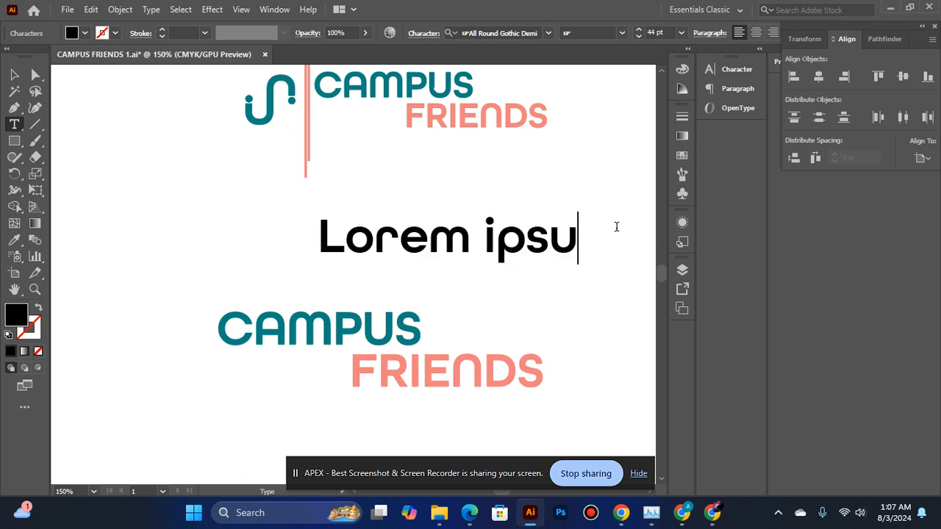
key("BackSpace")
key("BackSpace")
key("BackSpace")
key("BackSpace")
key("BackSpace")
key("BackSpace")
key("BackSpace")
key("BackSpace")
key("BackSpace")
key("BackSpace")
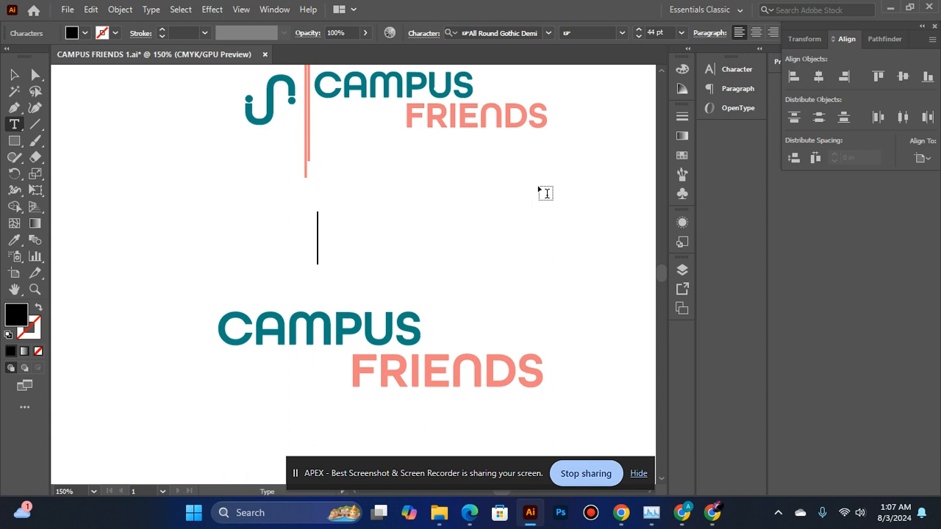
type("n")
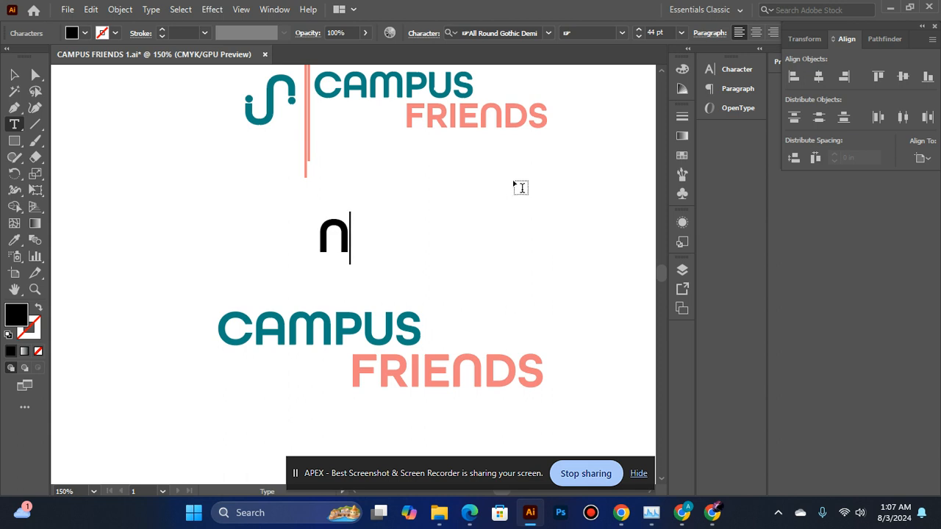
left_click(13, 76)
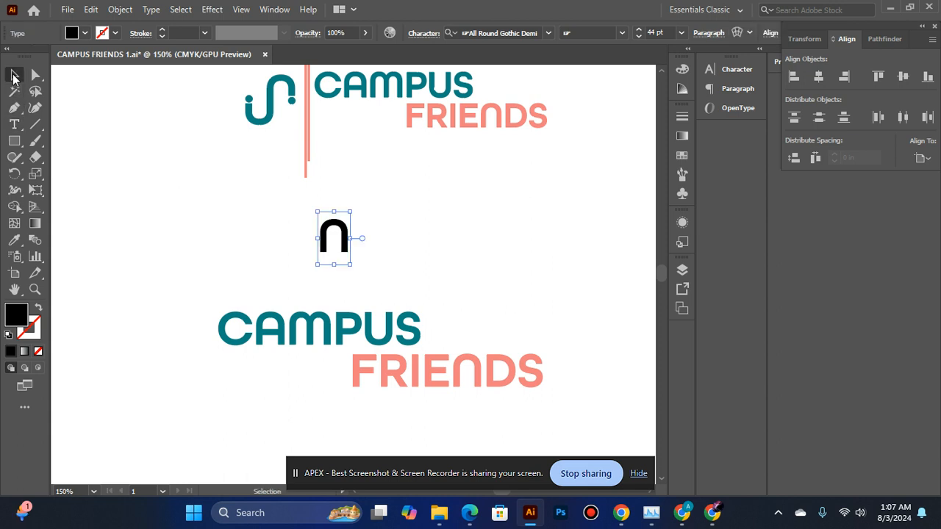
left_click(193, 189)
Step: Scale the letter n up to about 78 pt and convert it to outlines
key("z")
left_click(359, 246)
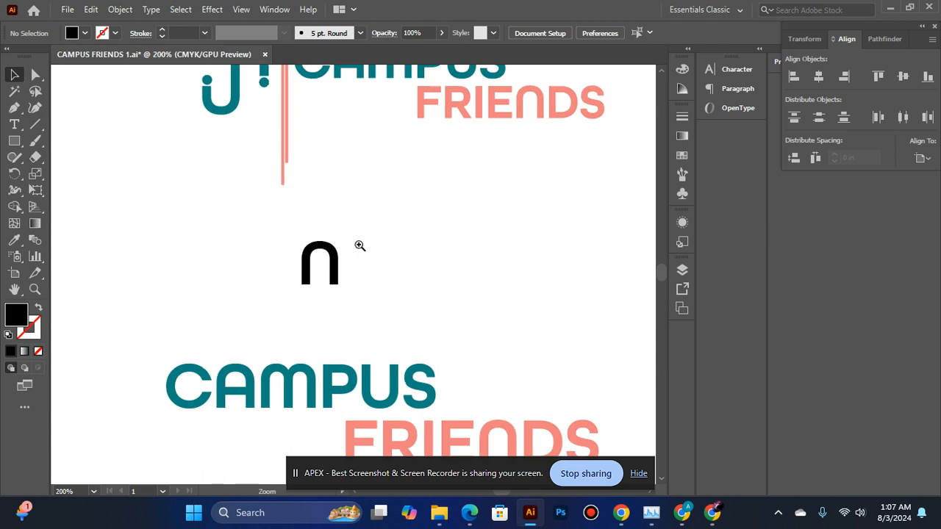
left_click(339, 254)
left_click_drag(343, 230, 409, 214)
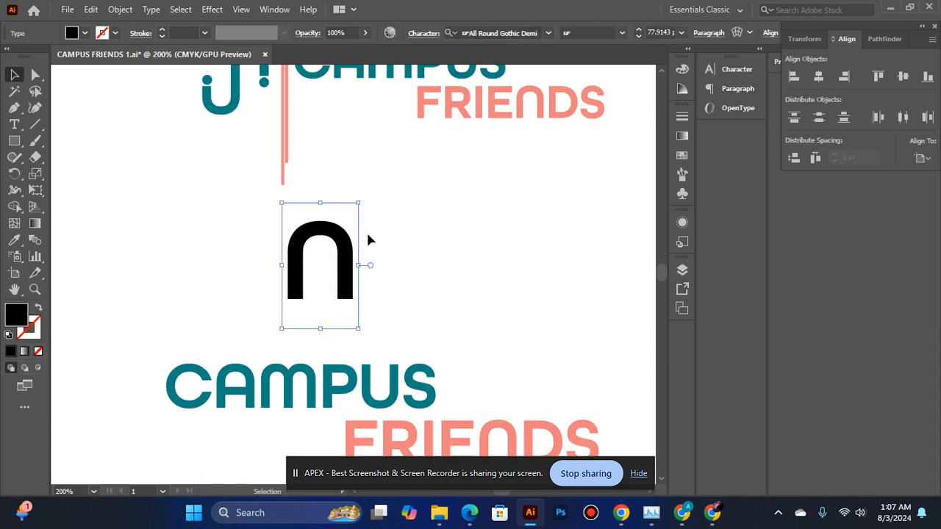
right_click(335, 244)
left_click(409, 302)
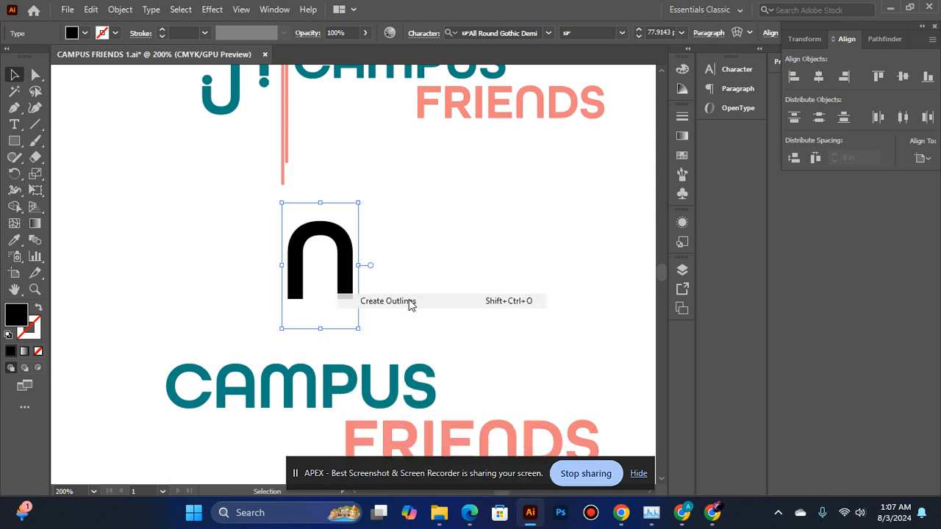
left_click(439, 219)
scroll(433, 217, "down", 1)
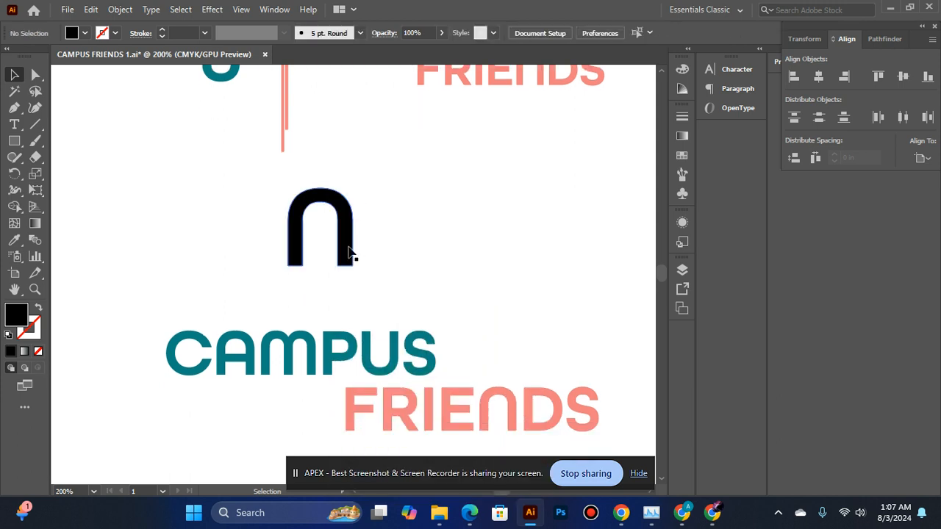
Step: Place an upside-down copy of the n so that its left stem overlaps the original's right stem
left_click_drag(352, 251, 420, 249)
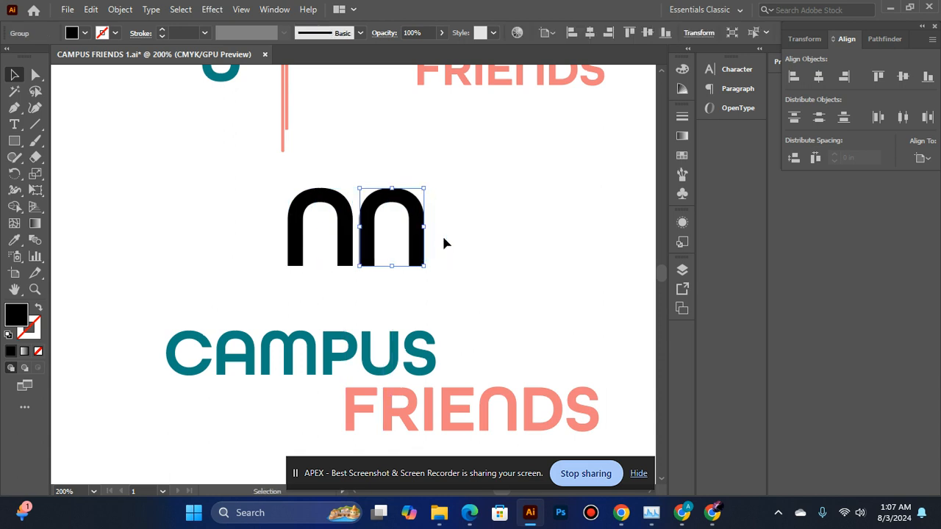
left_click_drag(430, 185, 315, 332)
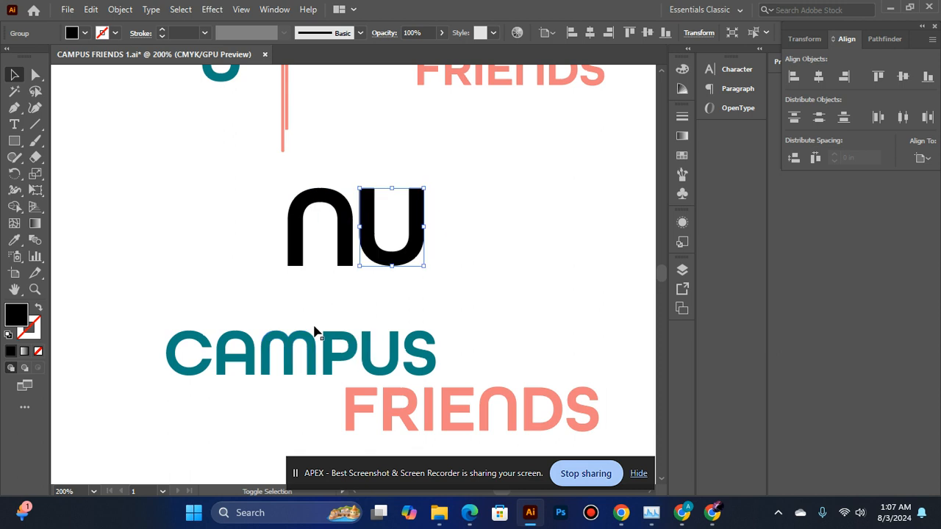
scroll(390, 226, "up", 2)
scroll(392, 229, "down", 1)
left_click_drag(393, 233, 348, 291)
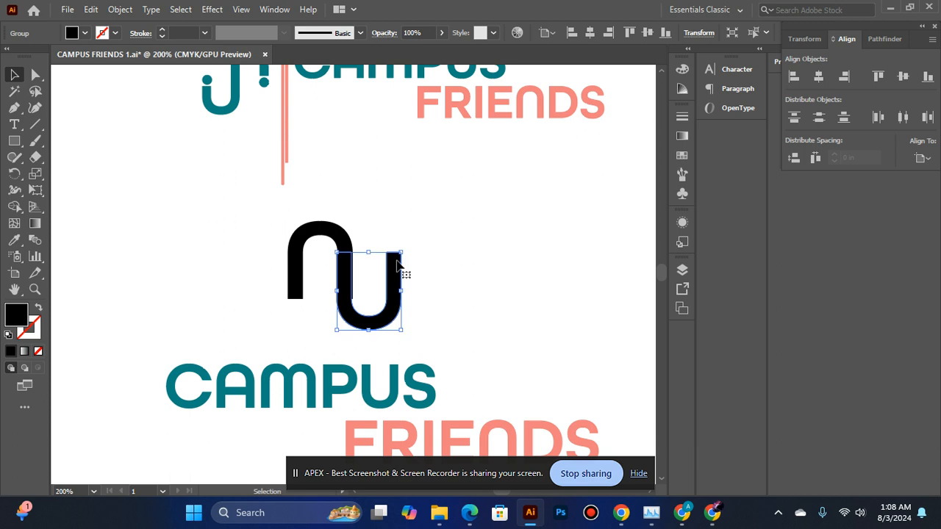
Step: Nudge the upside-down copy horizontally until its left stem lines up flush with the right stem of the n
left_click(413, 265)
left_click(397, 270, "ctrl")
left_click(351, 279, "ctrl")
left_click_drag(269, 302, 311, 293)
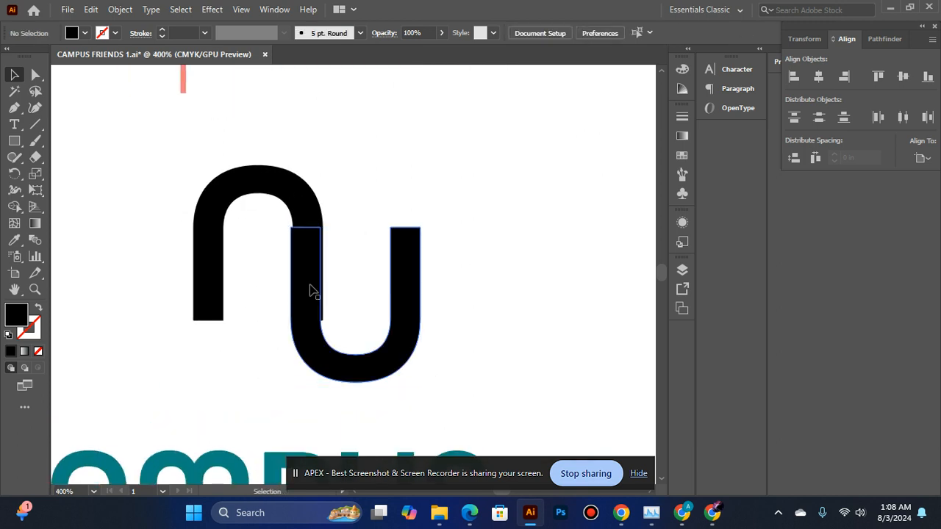
left_click(311, 291)
key("Right")
left_click(345, 216)
left_click(319, 276)
left_click(305, 279, "ctrl")
left_click(303, 280, "ctrl")
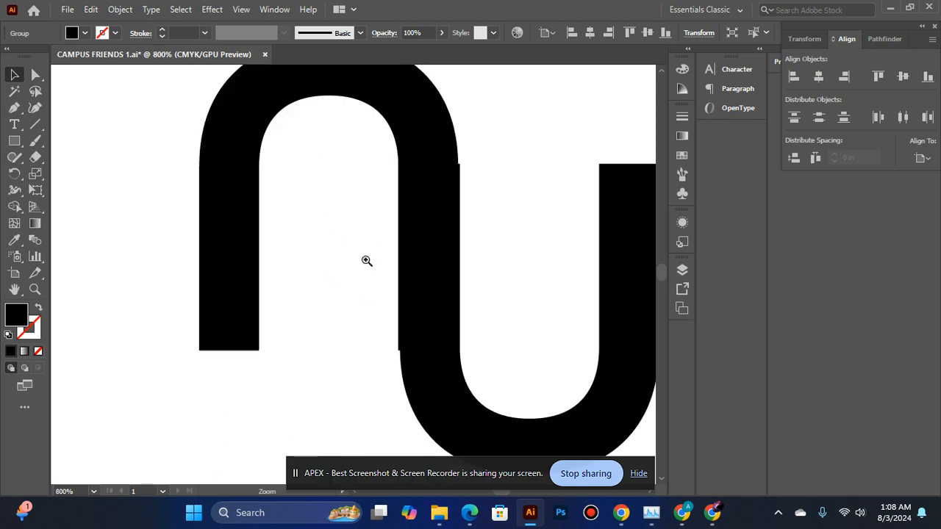
left_click_drag(400, 319, 395, 318)
left_click(356, 293)
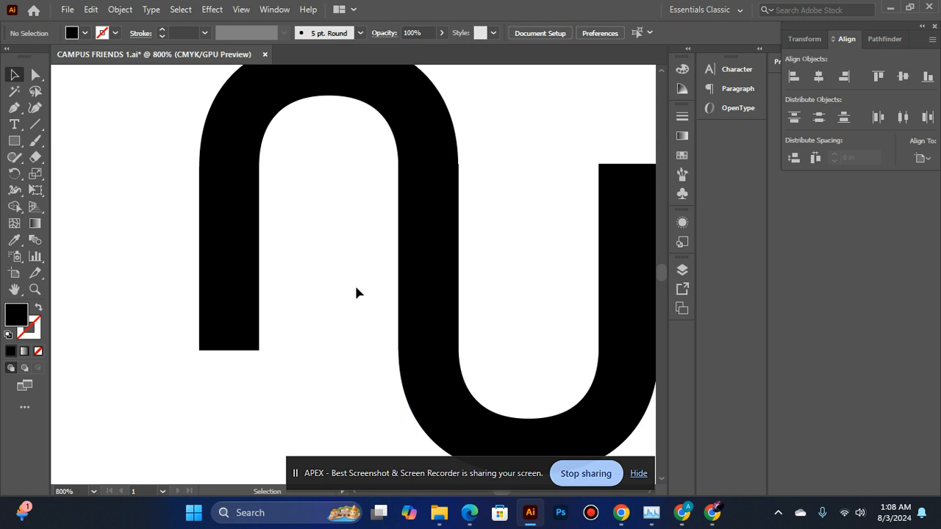
Step: Draw a black rectangle over the upper end of the right stem and copy it onto the lower end of the left stem
left_click(356, 265, "ctrl+alt")
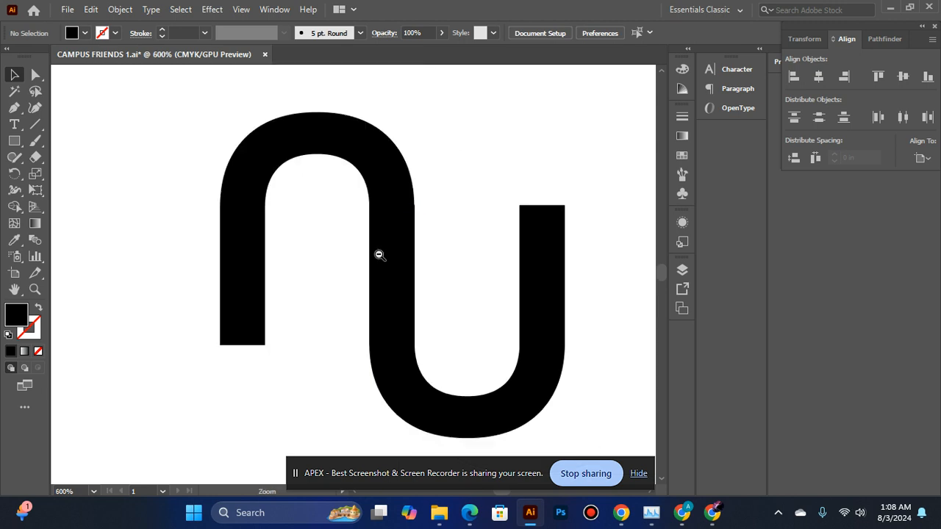
left_click(356, 265, "ctrl+alt")
left_click(23, 143)
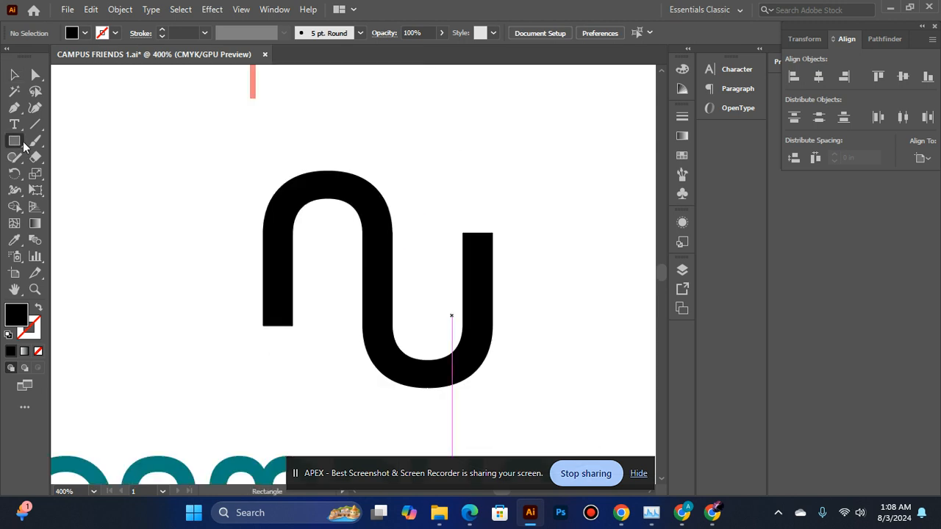
left_click_drag(440, 228, 519, 268)
left_click(24, 76)
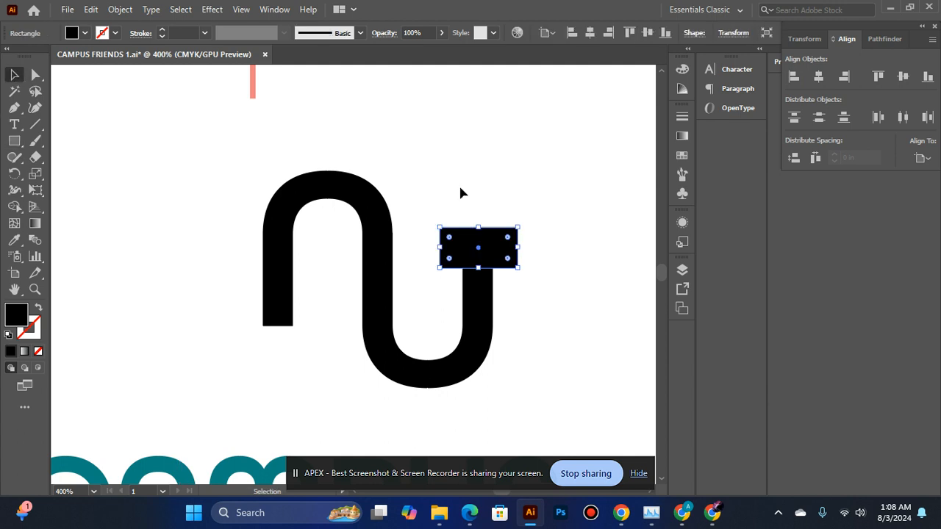
left_click(564, 271)
left_click_drag(489, 242, 291, 303)
left_click(453, 264)
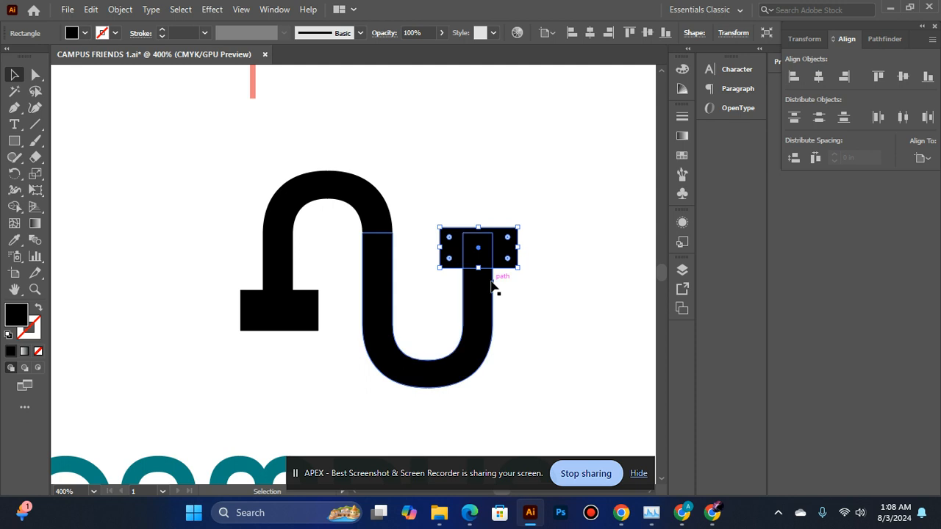
Step: Nudge the upper rectangle slightly down and the lower rectangle slightly up, keeping each one over its stem end
key("Down")
key("Down")
key("Up")
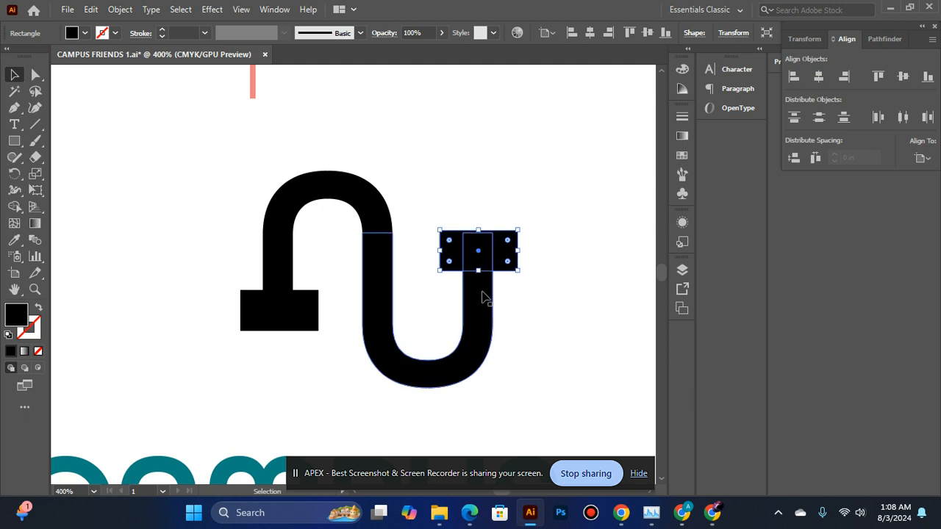
left_click(293, 322)
key("Up")
Step: Try nudging the original n slightly down beneath its rectangle, and undo the move
left_click(315, 336)
left_click(291, 236)
key("Down")
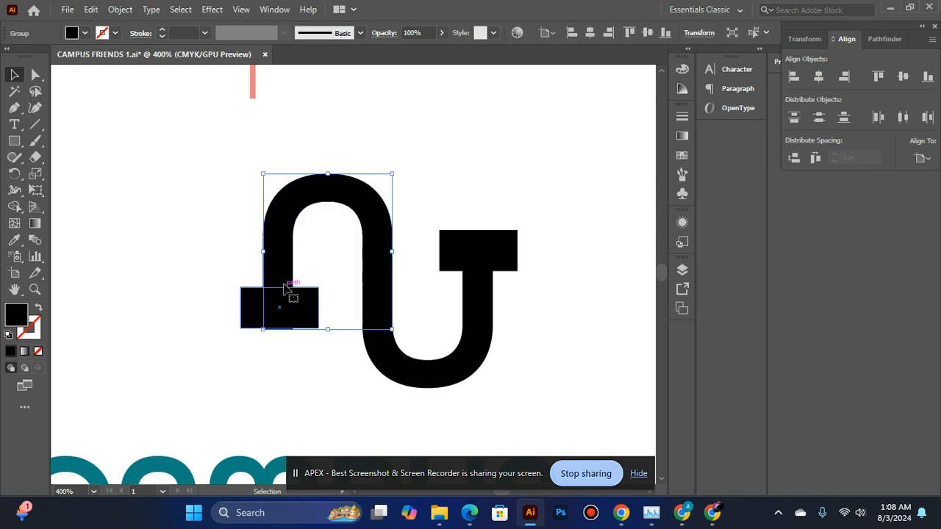
left_click(300, 339)
left_click(271, 281)
left_click(296, 341)
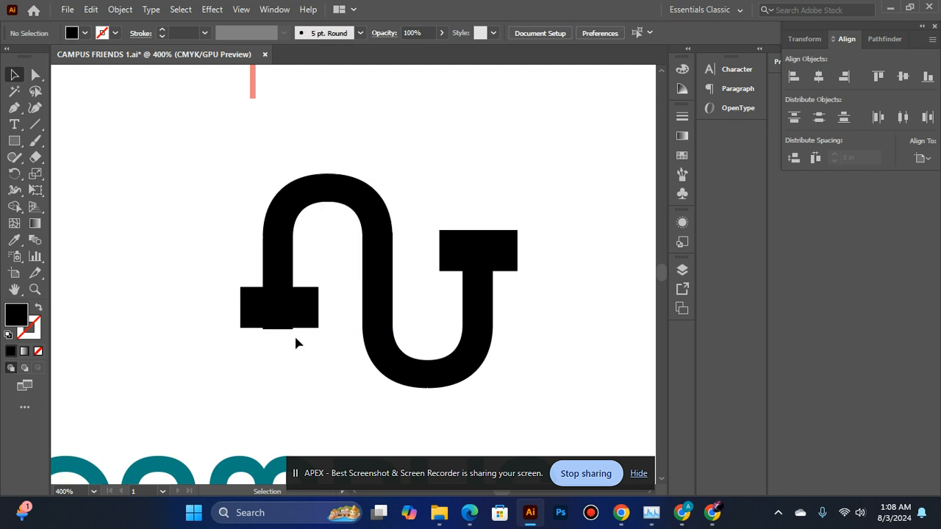
left_click(290, 324)
key("ctrl+z")
Step: Subtract the lower rectangle from the original n to shorten its left stem
left_click(269, 327)
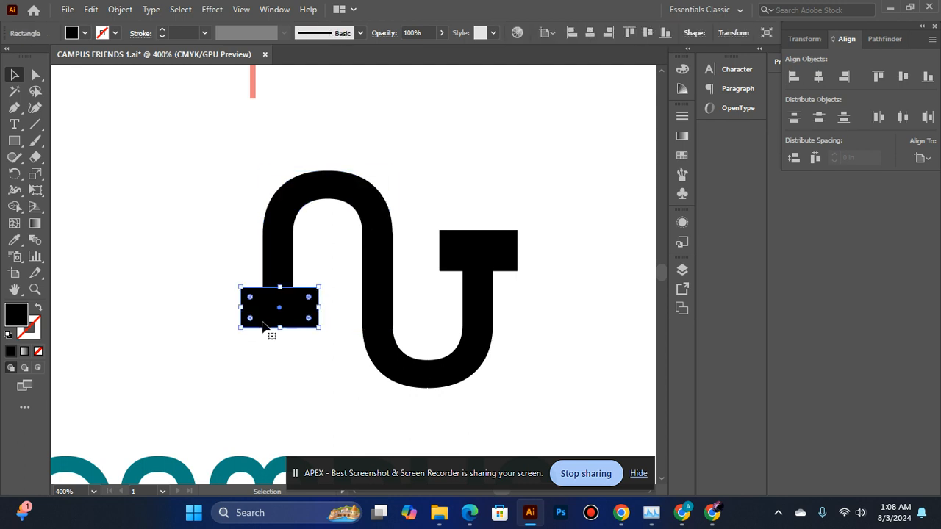
left_click(279, 266, "shift")
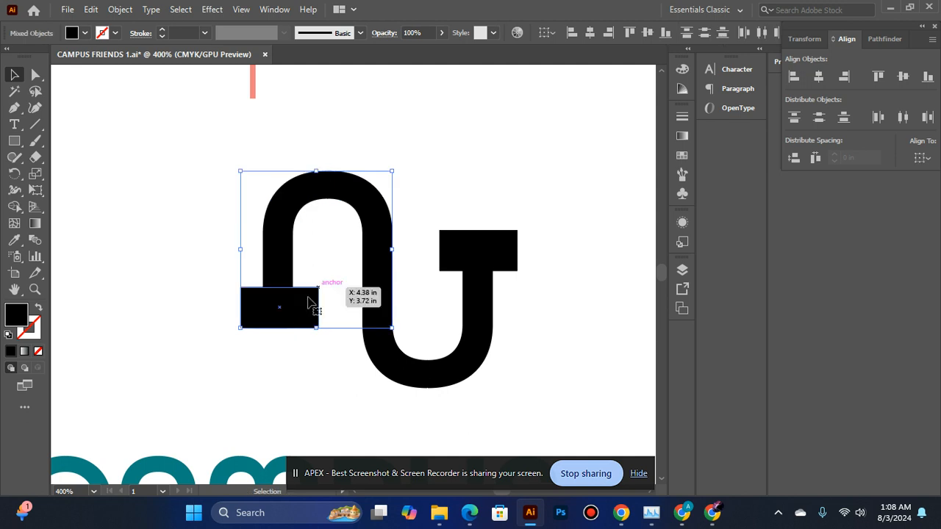
left_click(878, 37)
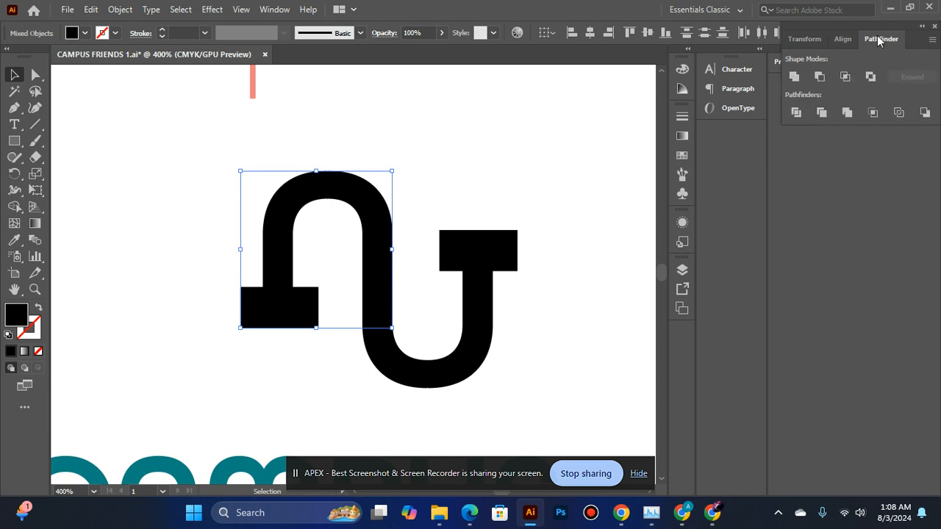
left_click(818, 76)
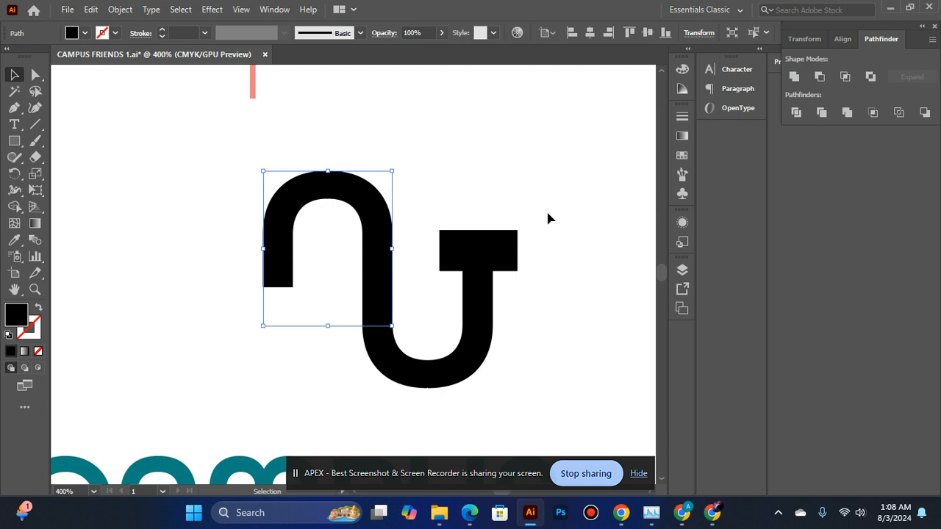
Step: Subtract the upper rectangle from the upside-down n to shorten its right stem
left_click(507, 258)
left_click(489, 302, "shift")
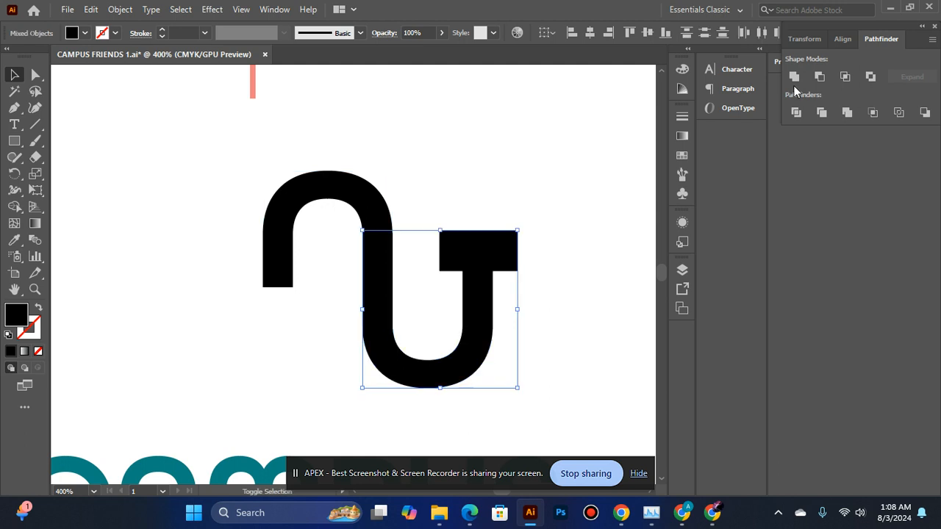
left_click(819, 76)
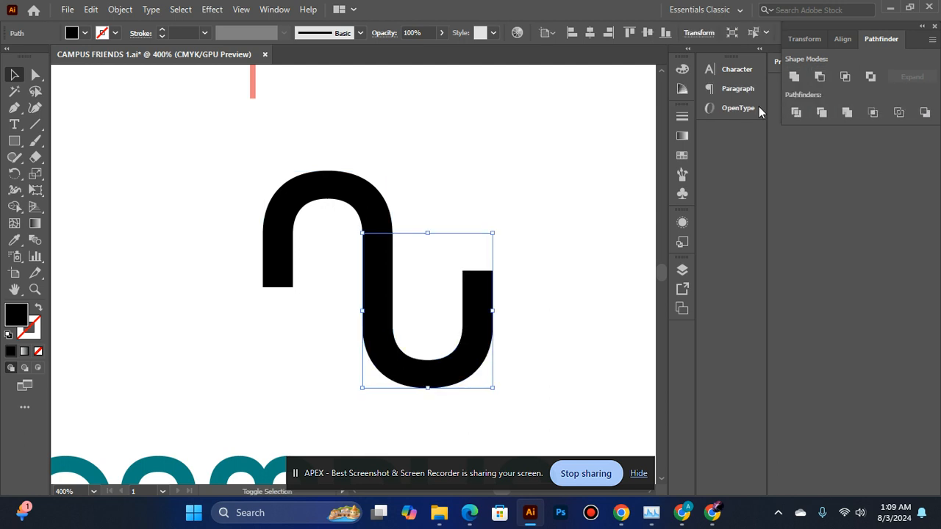
left_click(562, 127)
Step: Draw a small black circle with the Ellipse tool just above the shortened right stem of the upside-down n
left_click(378, 251, "ctrl+alt")
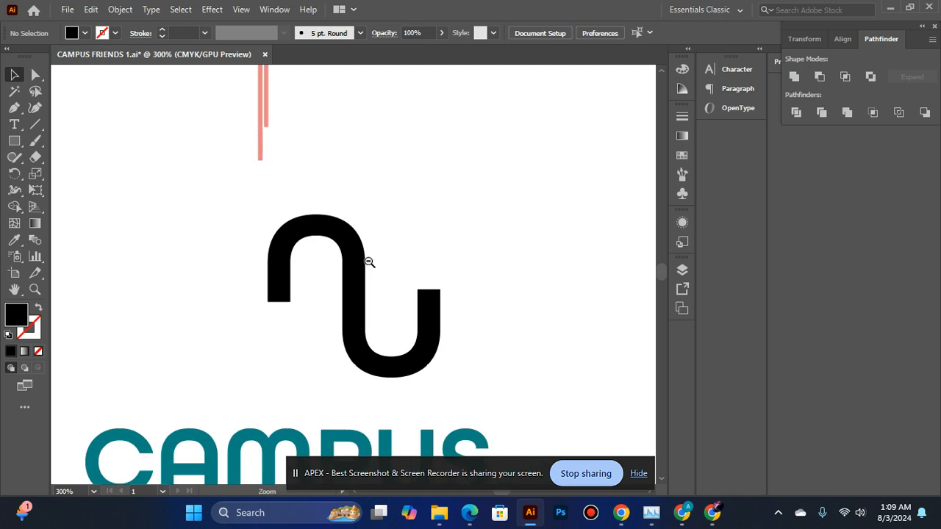
left_click(365, 262, "ctrl+alt")
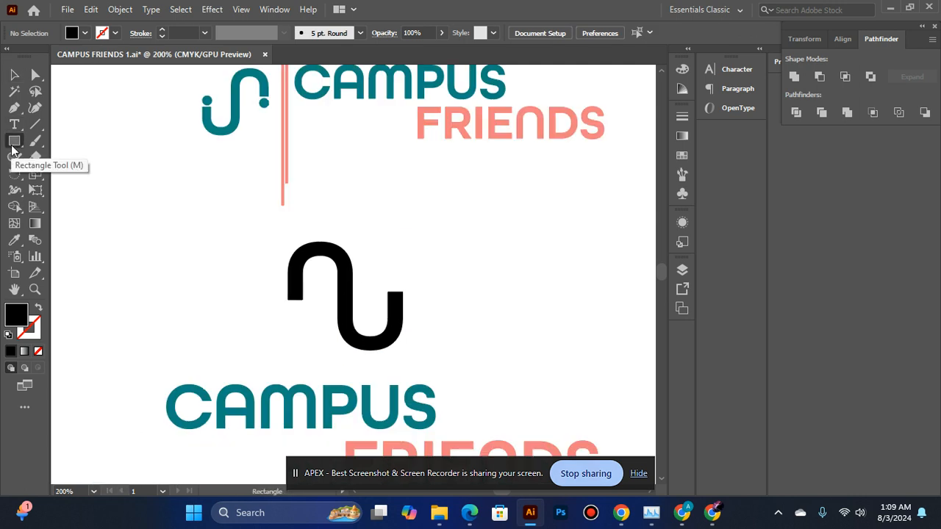
left_click(14, 140)
left_click(83, 175)
left_click(358, 319, "ctrl")
left_click(353, 284, "ctrl")
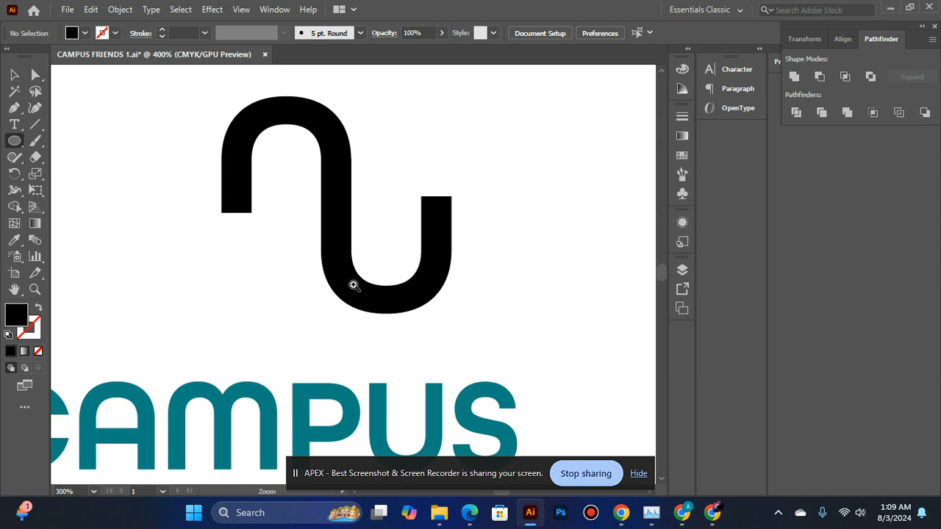
left_click_drag(433, 159, 442, 186)
left_click(13, 75)
left_click(450, 159)
Step: Try to center the circle horizontally with the upside-down n, and undo the alignment
left_click(433, 211)
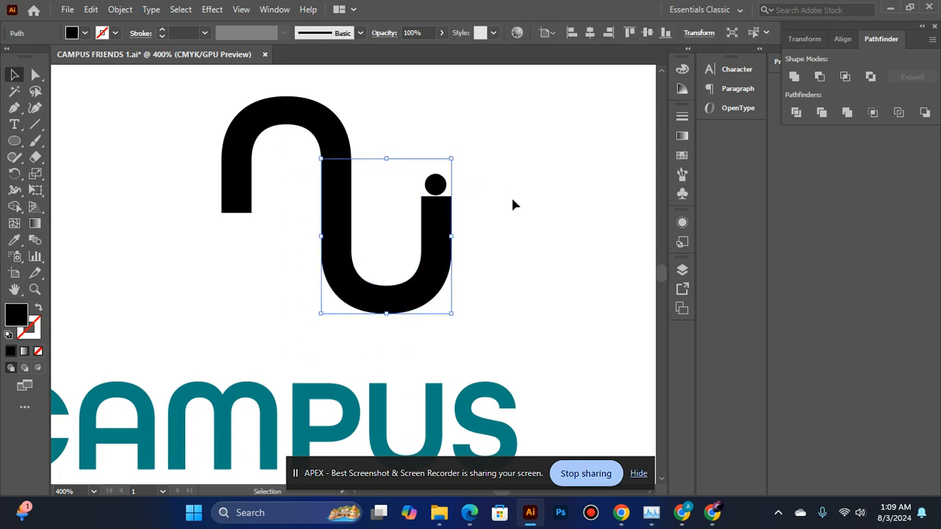
left_click(436, 185, "shift")
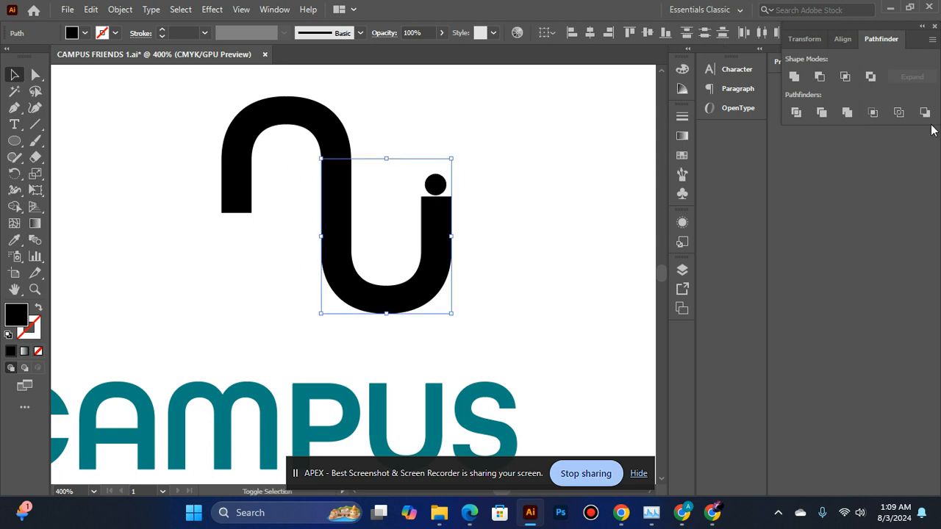
left_click(845, 40)
left_click(818, 77)
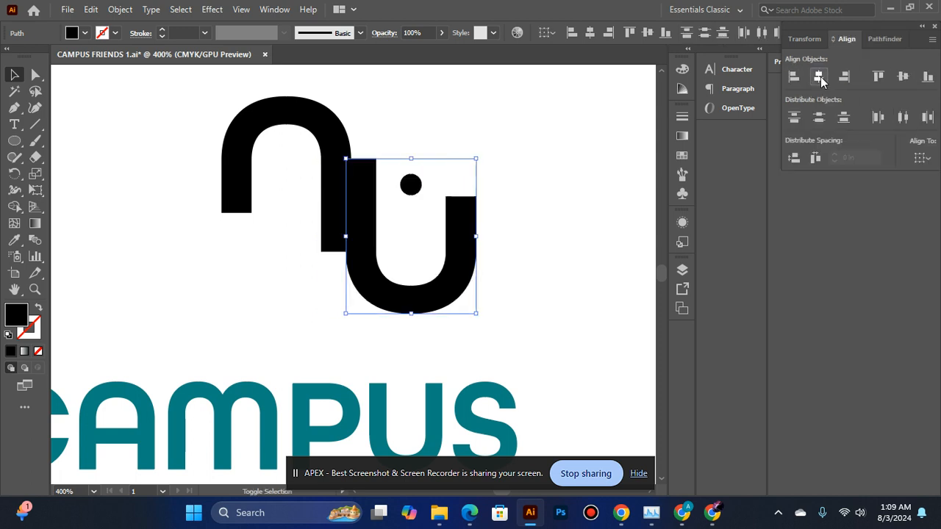
key("ctrl+z")
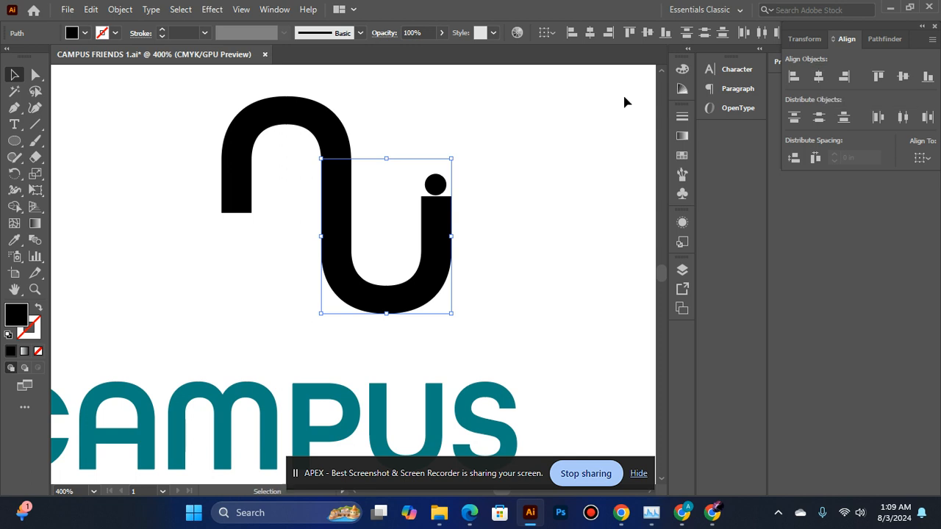
Step: Nudge the circle slightly up to leave a clearer gap above the right stem
left_click(457, 172)
left_click(435, 184)
key("Up")
key("Up")
key("Up")
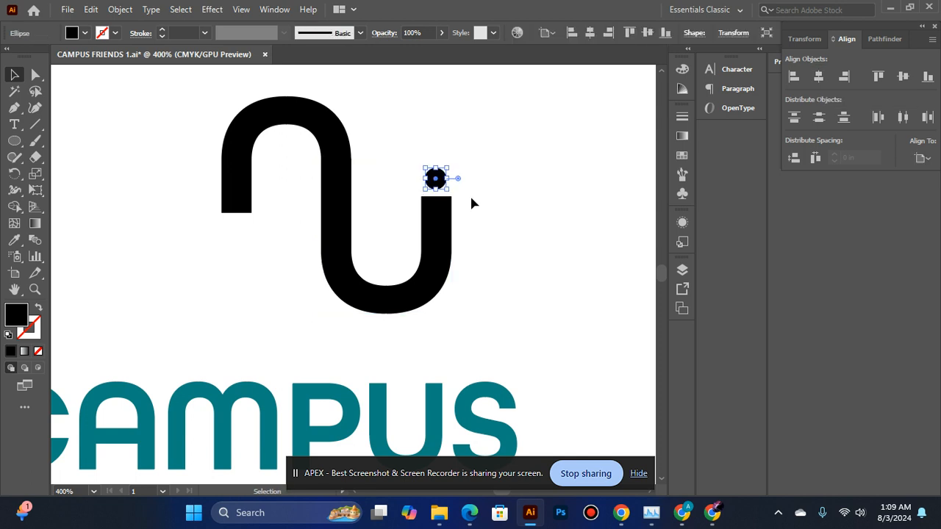
Step: Enlarge the circle to about the stem's width and place a copy just below the left stem of the n
mouse_move(449, 164)
left_mouse_down()
mouse_move(217, 224)
mouse_move(237, 233)
left_mouse_up()
left_click(498, 160)
left_click(440, 177)
left_click(482, 155)
left_click(248, 261)
left_click(241, 229)
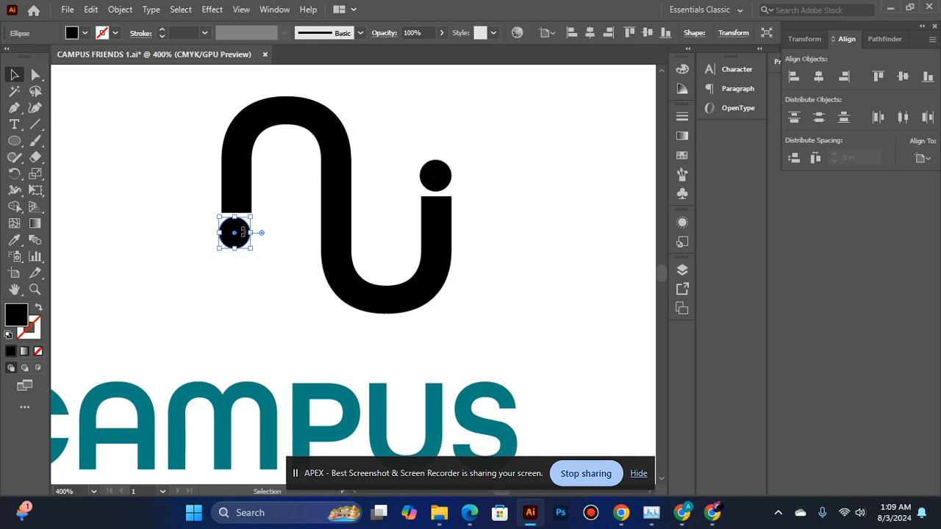
left_click(221, 286)
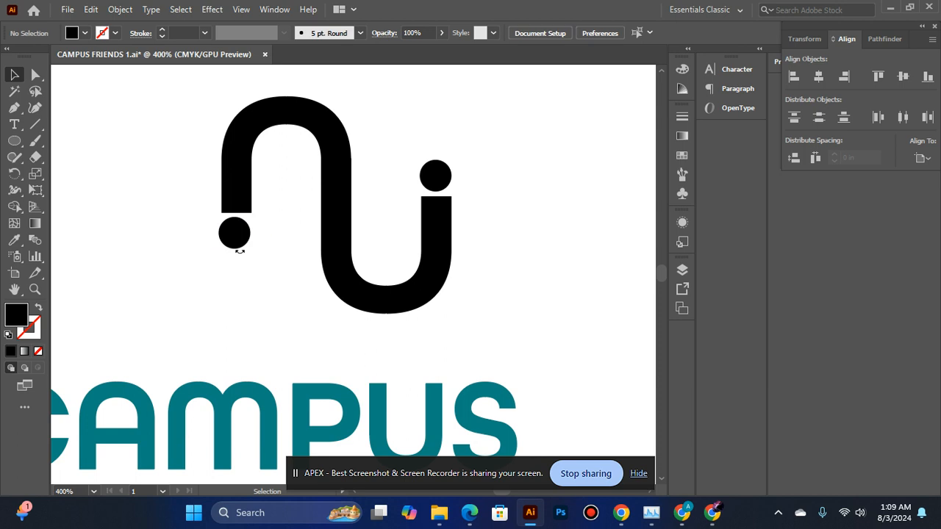
Step: Unite the n and its upside-down copy into one shape with Pathfinder
scroll(386, 208, "down", 1)
scroll(386, 208, "down", 2)
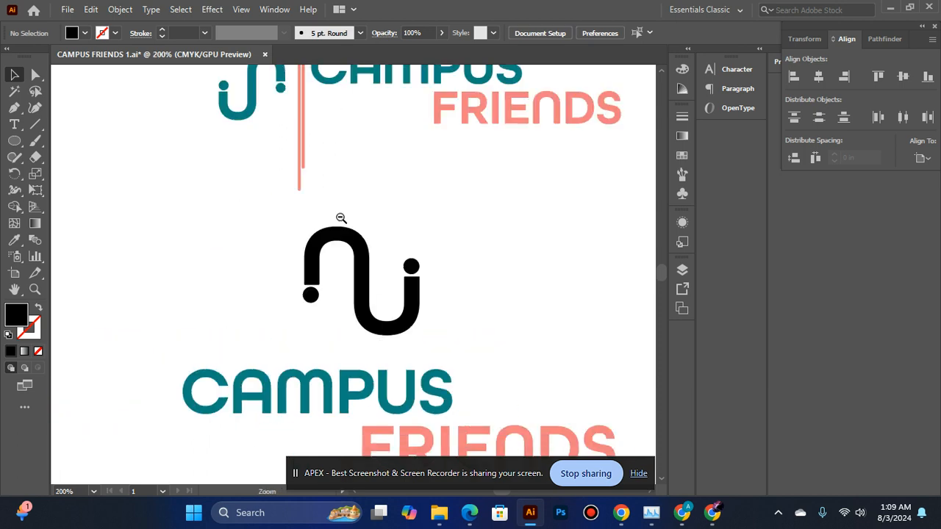
left_click(401, 325)
left_click(302, 315)
scroll(302, 320, "up", 1)
left_click(414, 321)
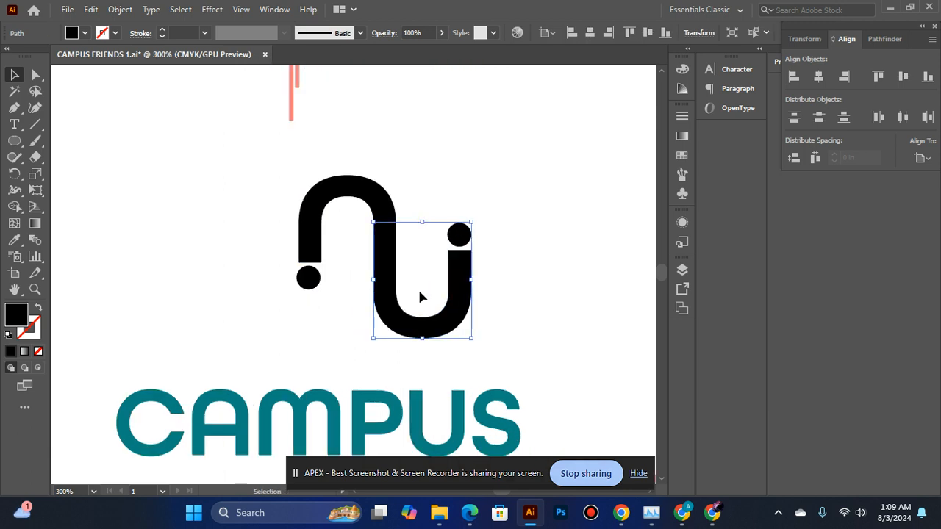
left_click(367, 206, "shift")
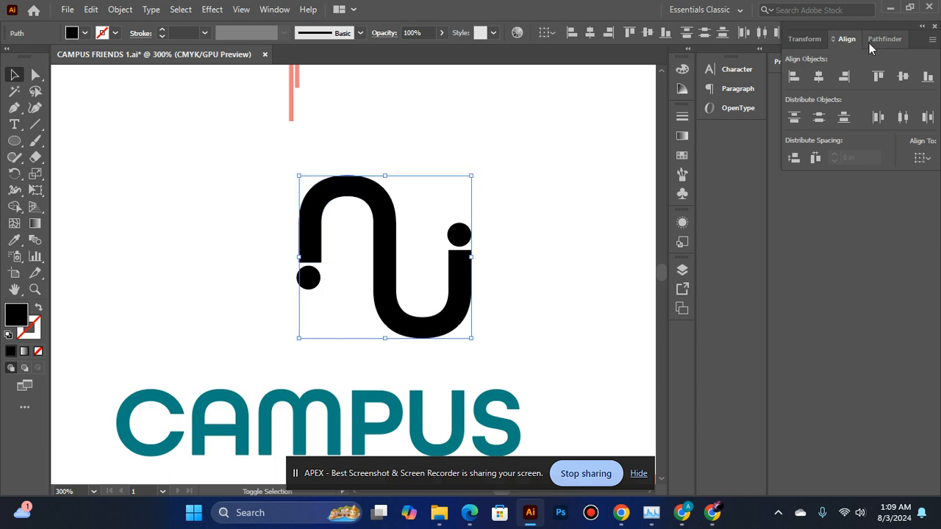
left_click(869, 41)
left_click(796, 82)
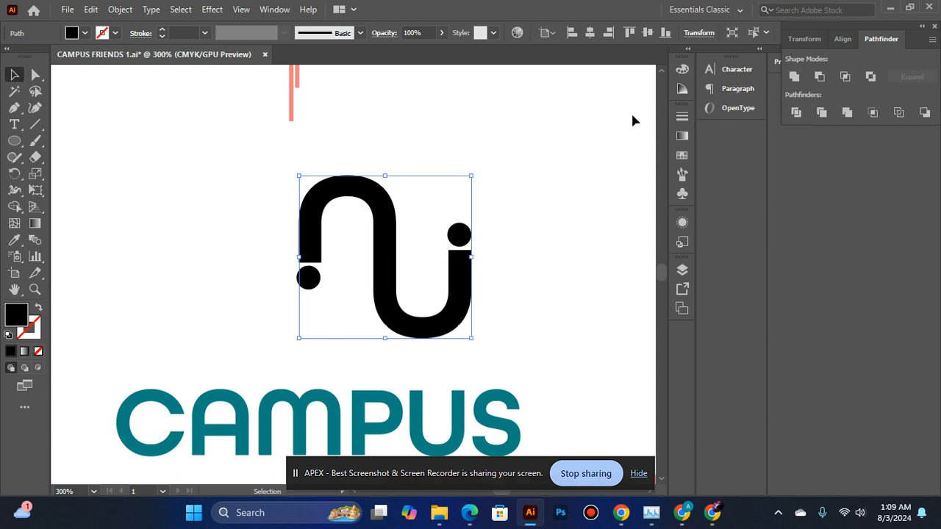
Step: Try moving the united curve away from the two dots, and undo the move
left_click(520, 179)
left_click(396, 236)
left_click(425, 231)
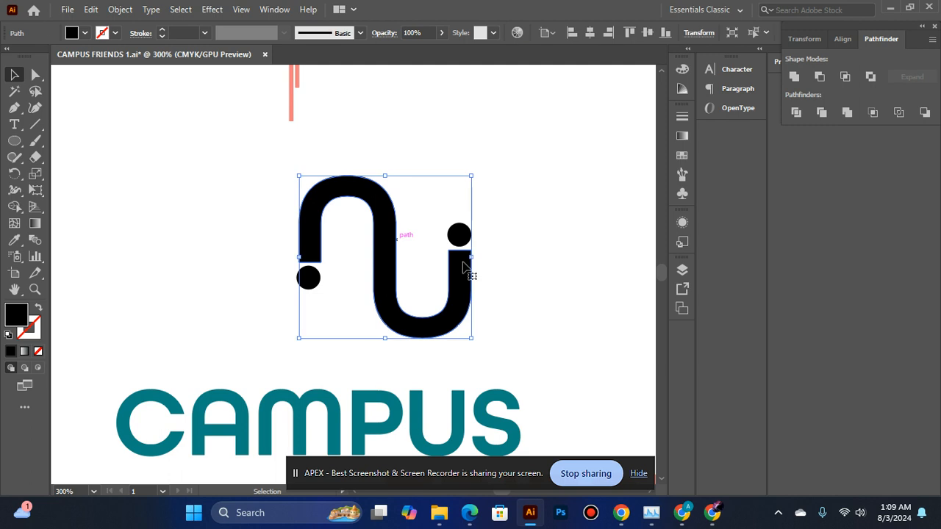
left_click(434, 250)
left_click_drag(382, 247, 497, 200)
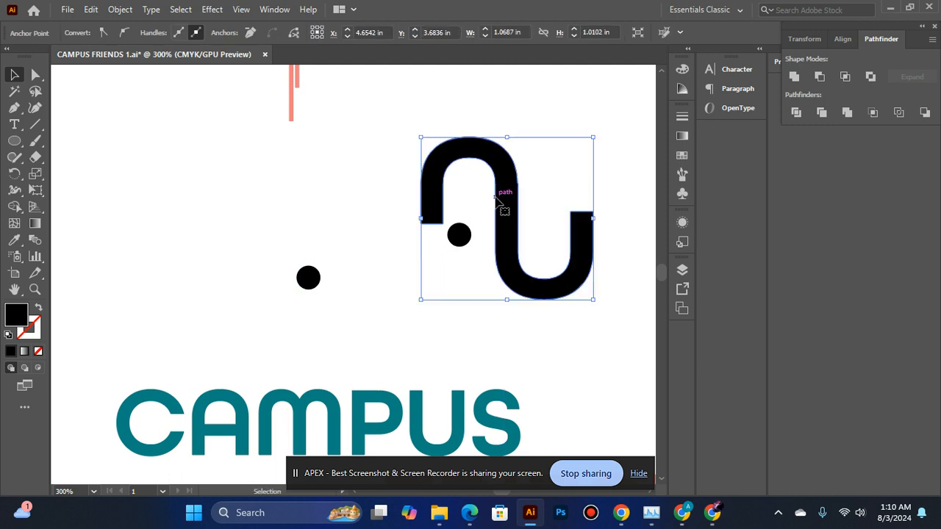
key("ctrl+z")
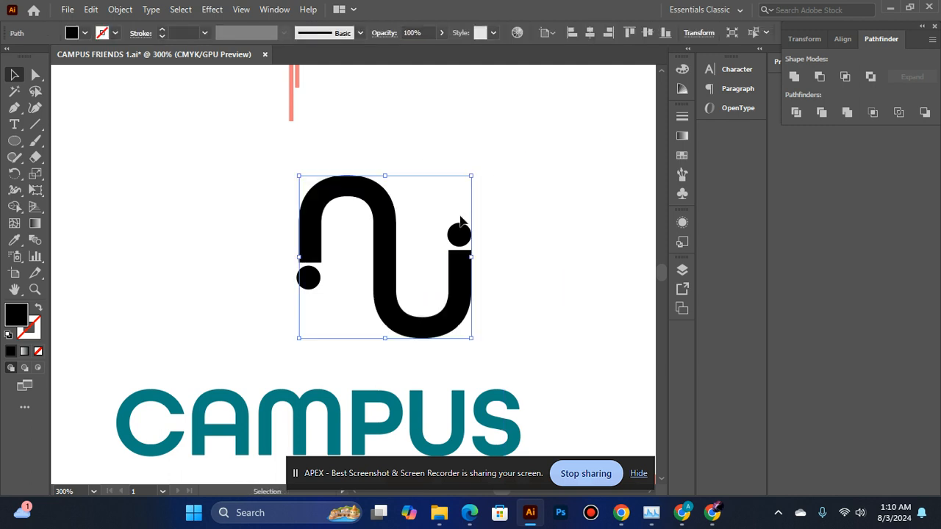
left_click(321, 133)
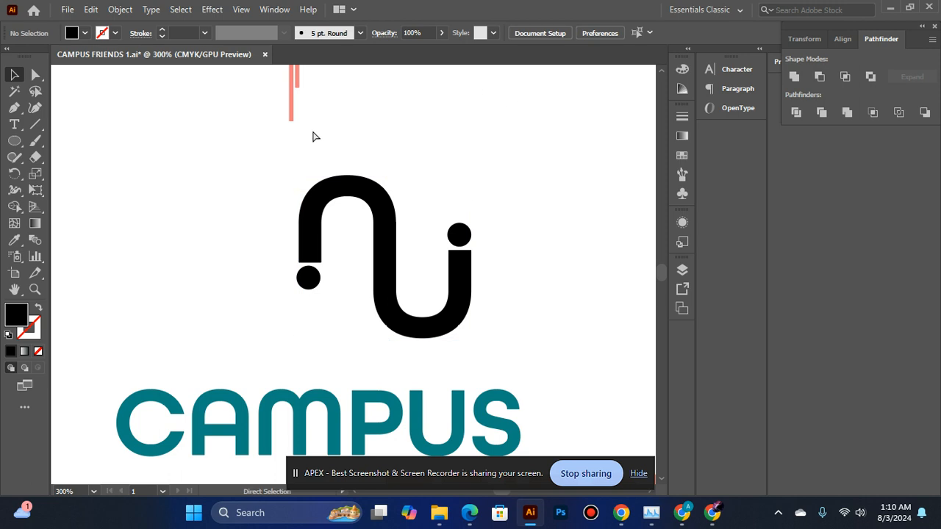
Step: Undo the Pathfinder union of the n and its upside-down copy
key("ctrl+z")
key("ctrl+c")
key("ctrl+f")
key("ctrl+f")
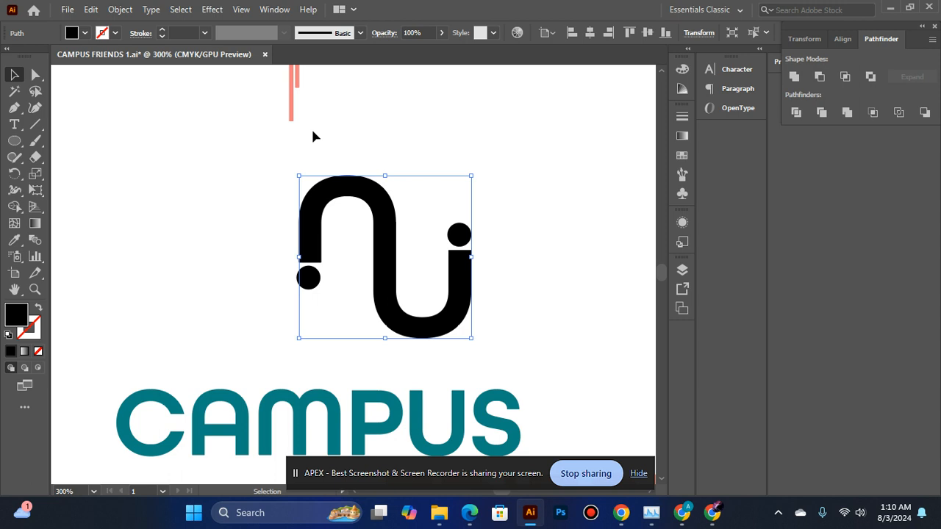
left_click(385, 225)
key("ctrl+c")
key("ctrl+f")
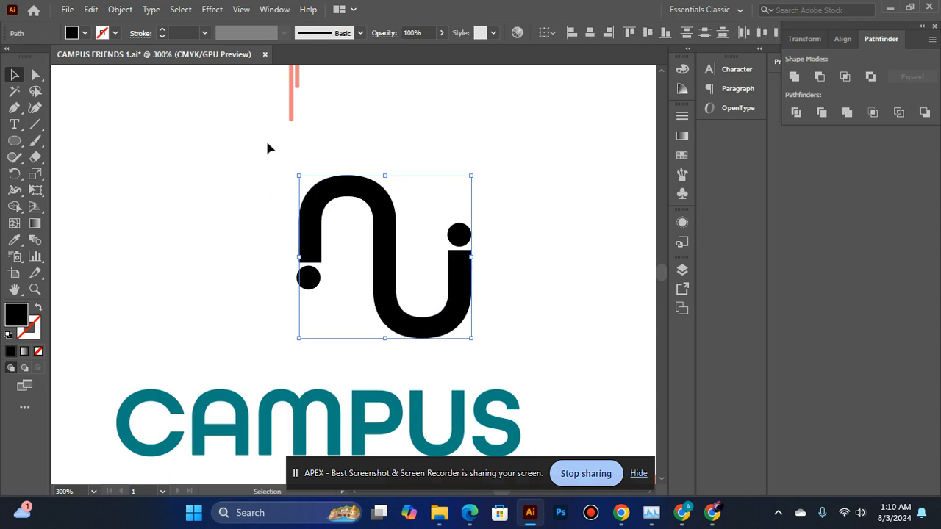
key("ctrl+z")
Step: Merge the n and its upside-down copy into one continuous curve with the Shape Builder tool
left_click(424, 163)
left_click(390, 278)
left_click(390, 310)
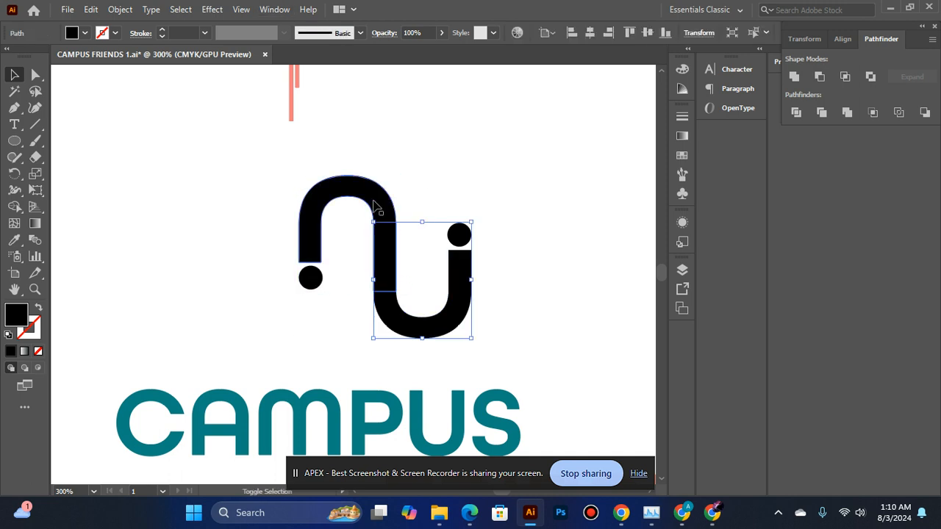
left_click(375, 206, "shift")
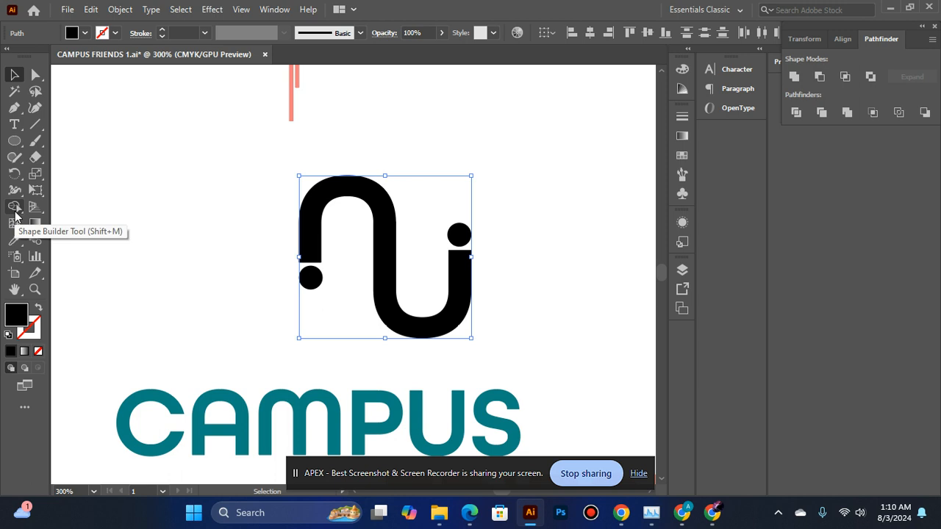
left_click(15, 211)
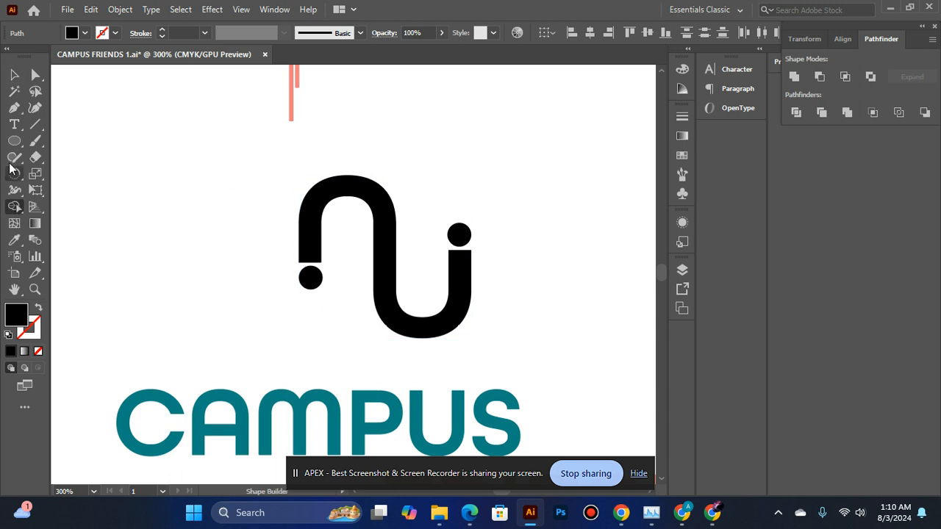
left_click(14, 74)
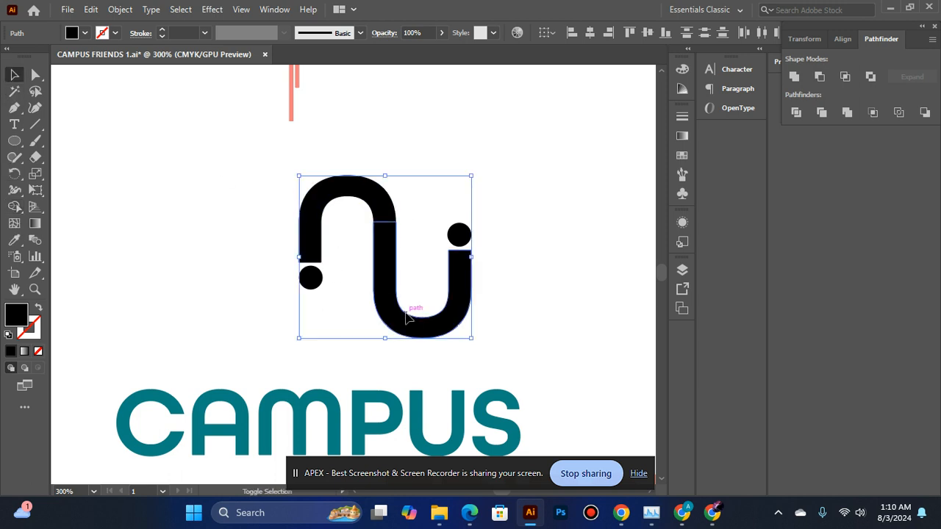
left_click(386, 283)
left_click(384, 297, "shift")
left_click(15, 207)
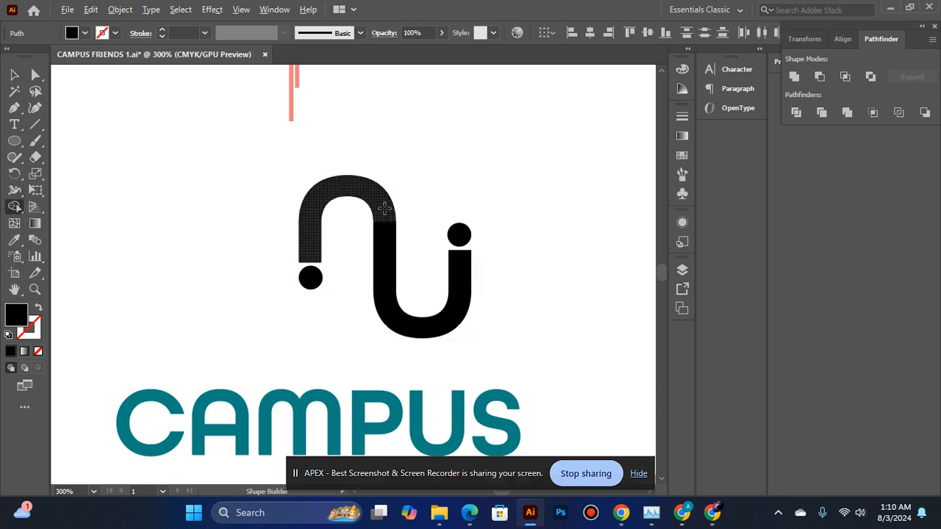
mouse_move(384, 210)
left_mouse_down()
mouse_move(387, 280)
mouse_move(408, 324)
mouse_move(461, 319)
mouse_move(467, 296)
left_mouse_up()
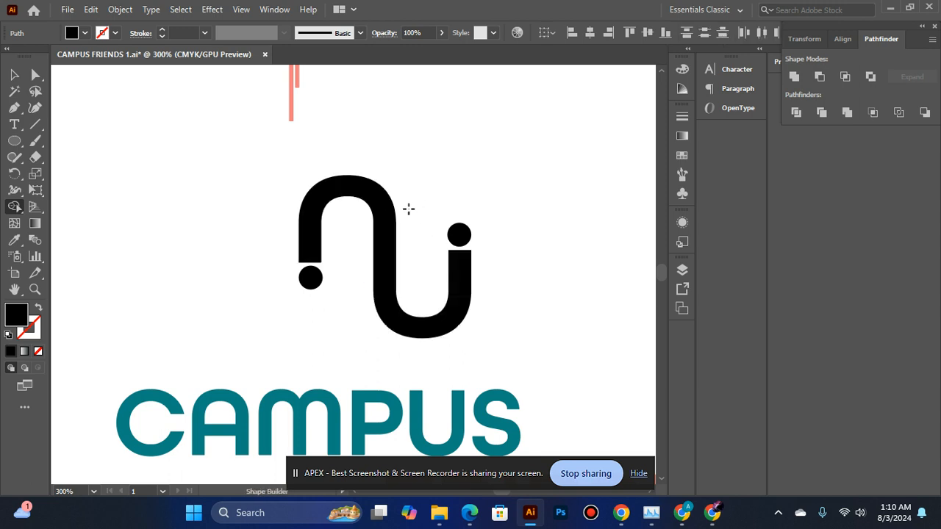
Step: Unite the merged curve and its two dots into a single symbol with Pathfinder
mouse_move(387, 212)
left_mouse_down()
mouse_move(390, 303)
mouse_move(398, 307)
left_mouse_up()
key("v")
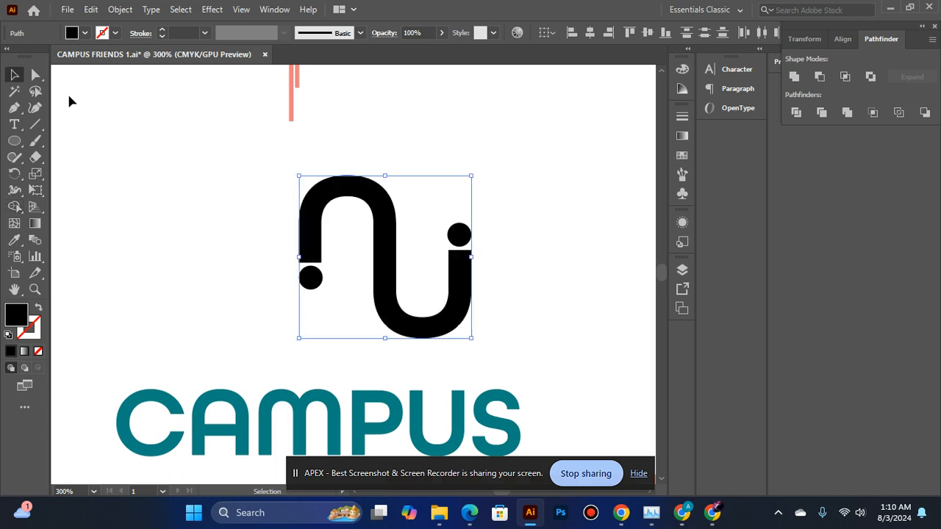
left_click(314, 280)
key("ctrl+space")
left_click(397, 243, "ctrl+alt")
left_click(398, 244, "ctrl+alt")
left_click_drag(242, 249, 396, 324)
left_click(385, 296)
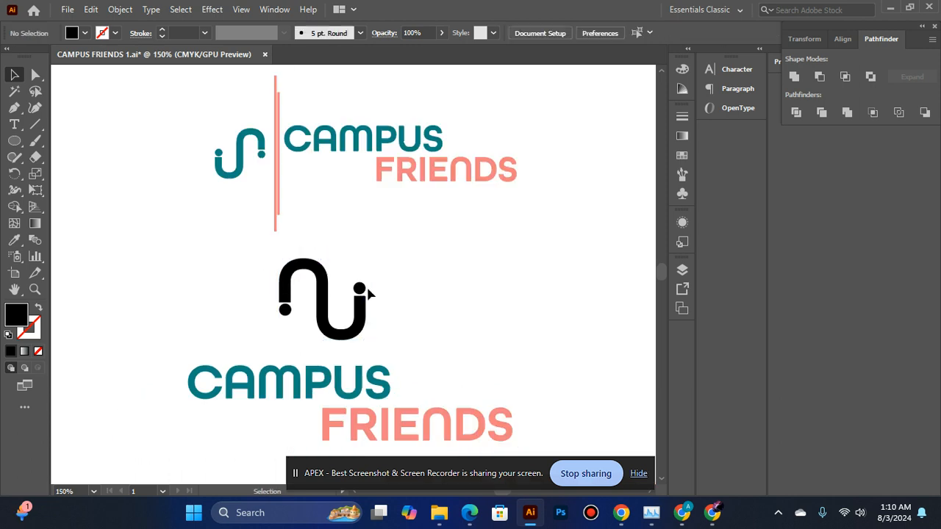
left_click(360, 288)
left_click(285, 307, "shift")
left_click(286, 294, "shift")
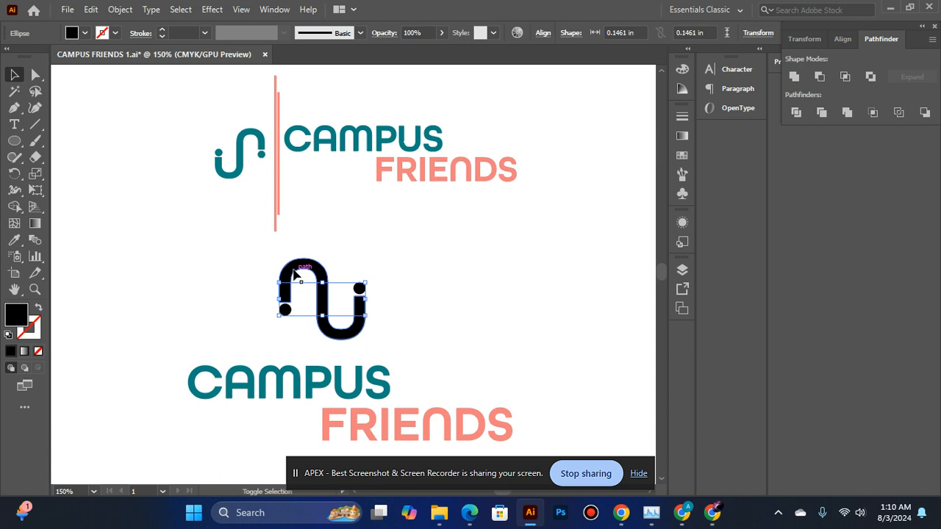
left_click(794, 76)
left_click(797, 79)
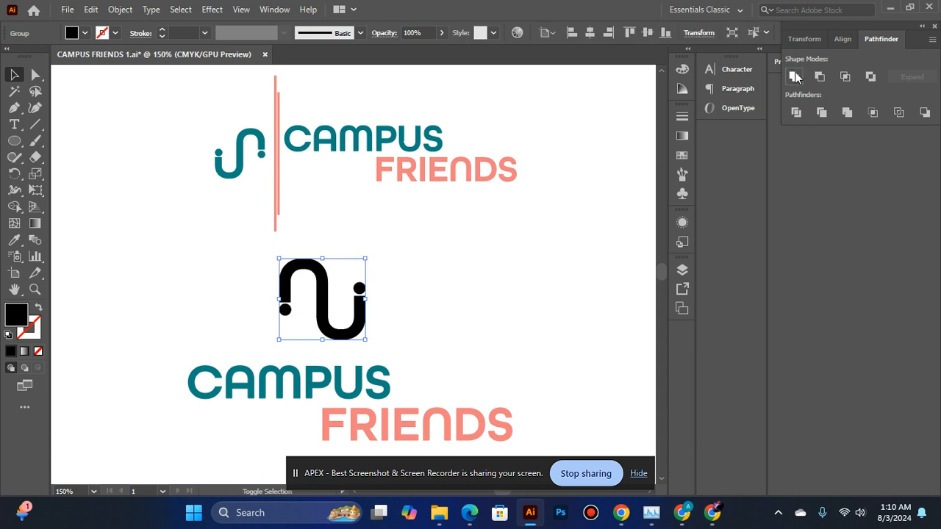
Step: Fill the symbol with the teal sampled from the original logo's symbol, and place it to the left of the new wordmark
left_click(15, 242)
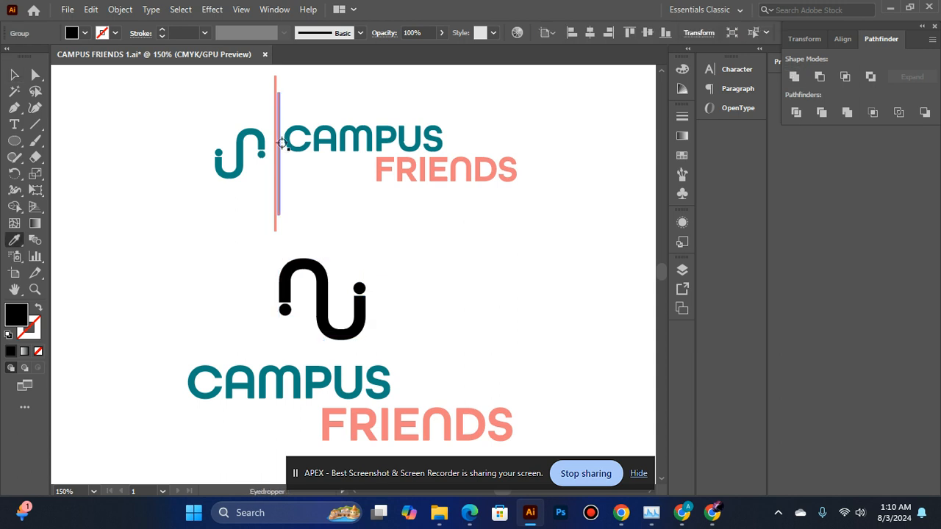
left_click(258, 146)
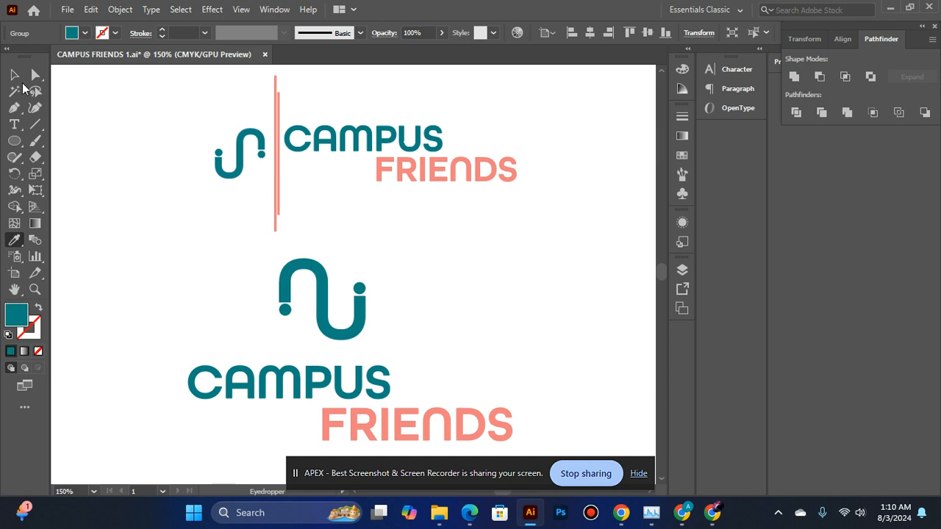
left_click(15, 75)
left_click(246, 254)
left_click_drag(295, 286, 298, 262)
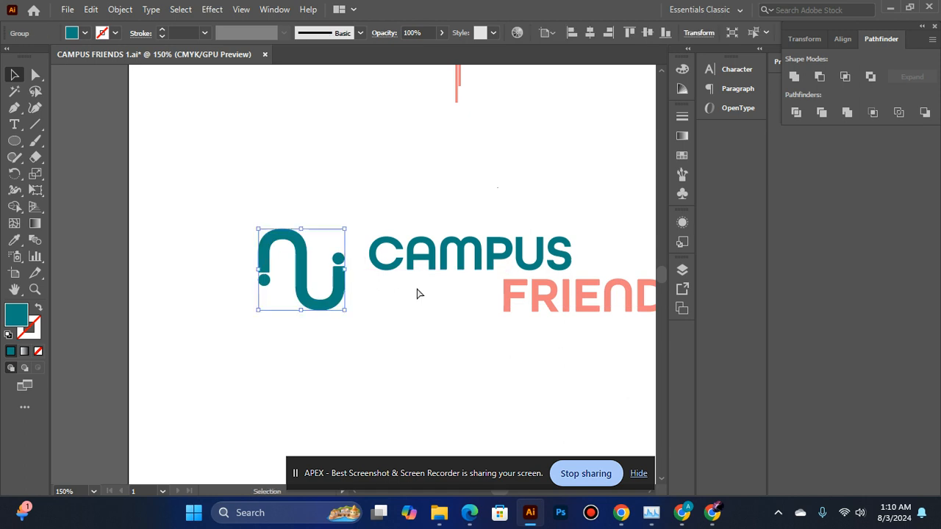
scroll(418, 292, "down", 1)
Step: Try vertically centring the symbol, CAMPUS and FRIENDS on one another, and undo the alignment
left_click(422, 255)
left_click(436, 284, "shift")
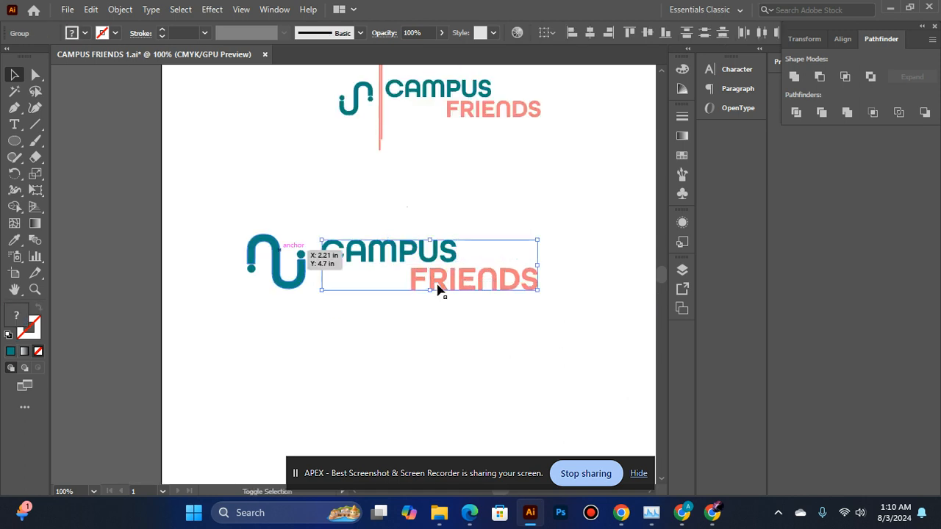
left_click(272, 263, "shift")
left_click(842, 39)
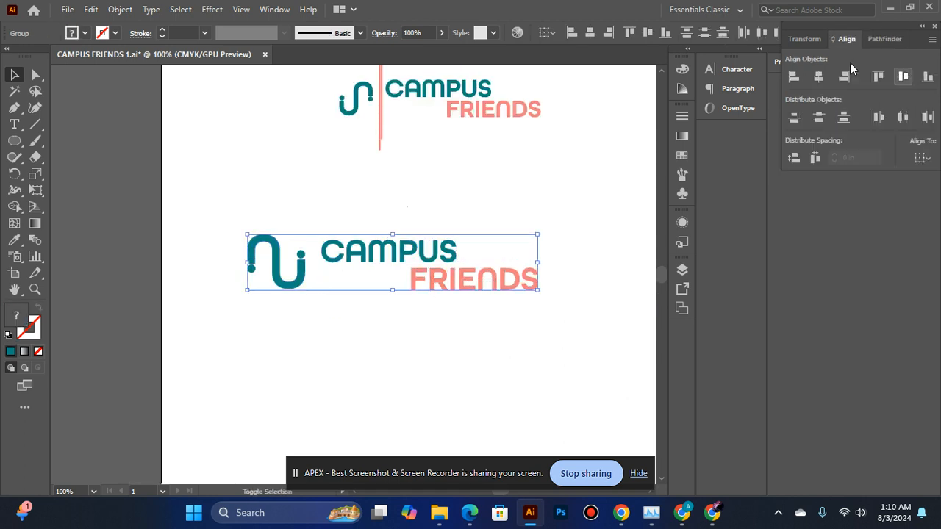
left_click(903, 77)
left_click(269, 237)
key("ctrl+z")
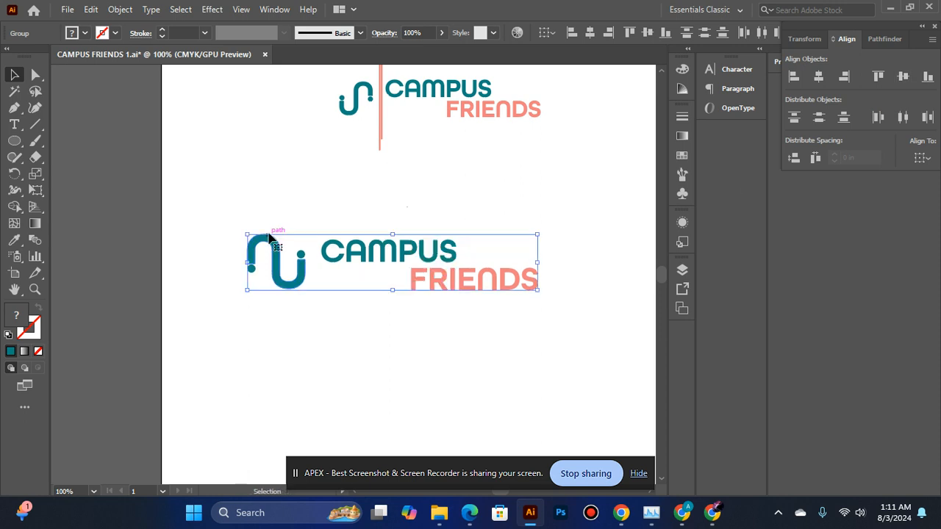
Step: Shift FRIENDS slightly left and up so it sits closer beneath CAMPUS
left_click(460, 285)
left_click_drag(457, 286, 451, 295)
key("Left")
key("Left")
key("Left")
key("Left")
key("Left")
key("Left")
key("Up")
key("Up")
key("Up")
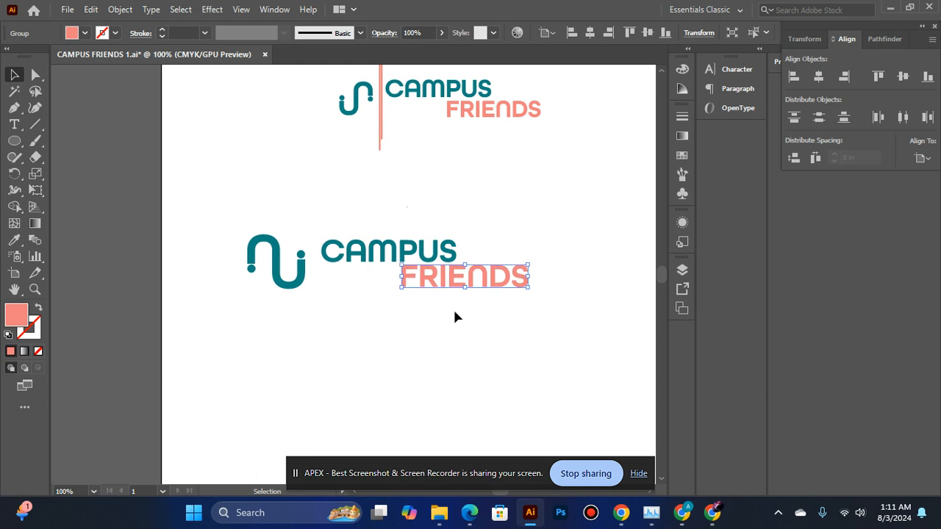
left_click(443, 292)
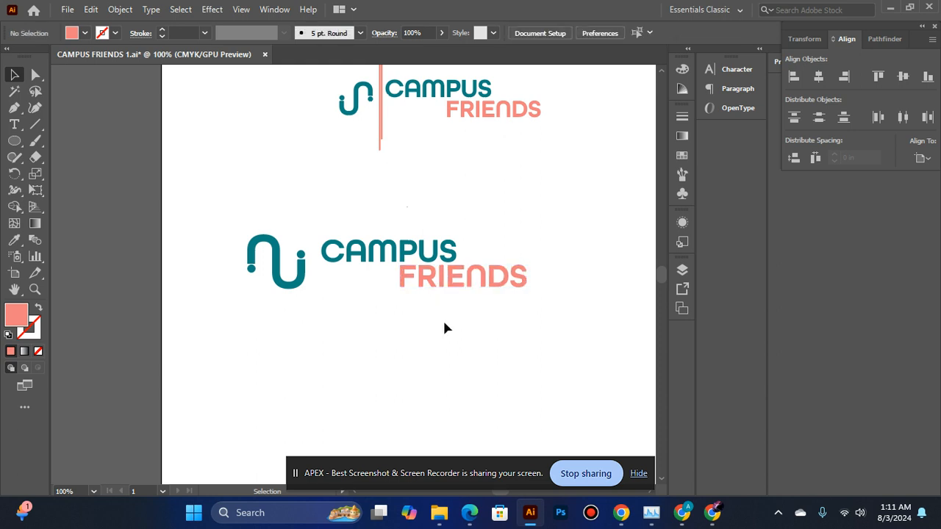
Step: Group CAMPUS and FRIENDS into one wordmark
key("ctrl+equal")
key("ctrl+equal")
left_click(394, 272)
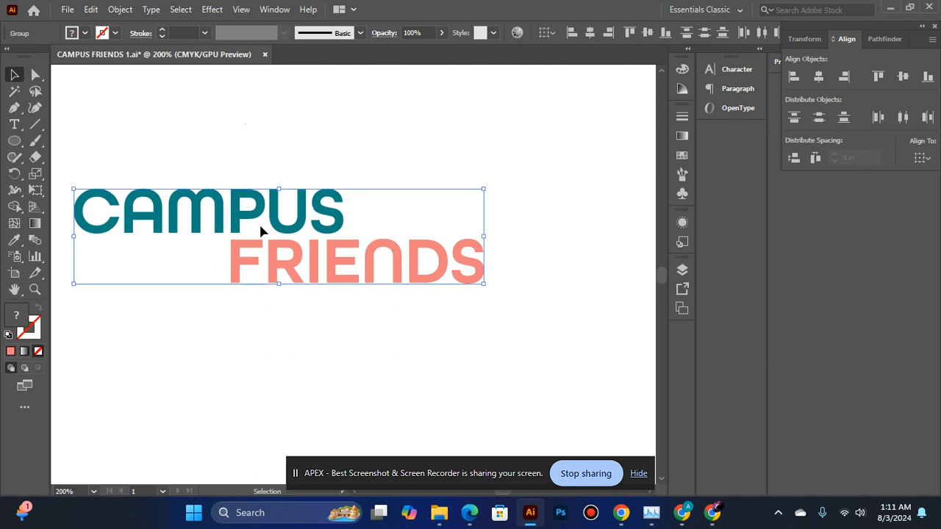
left_click(318, 164)
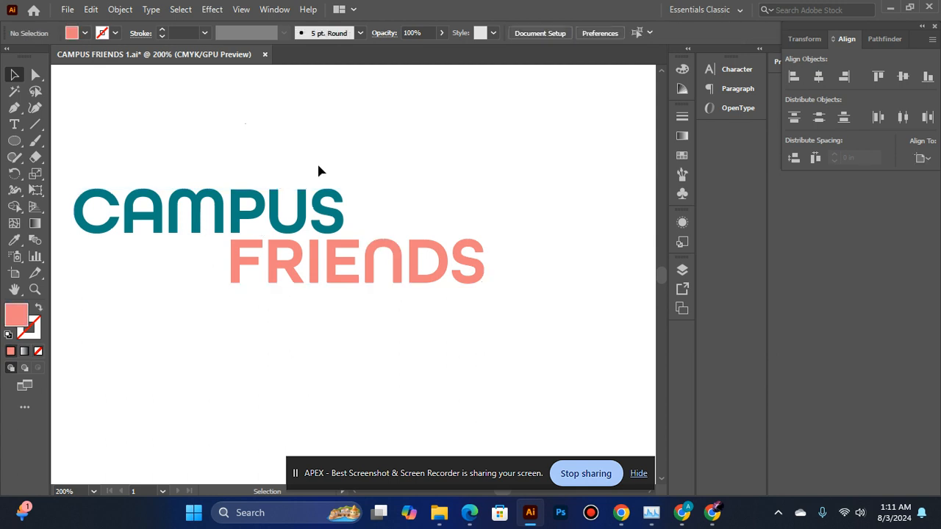
Step: Align the symbol and the grouped wordmark on their vertical centres
left_click(325, 216, "ctrl+alt")
left_click(312, 239, "ctrl+alt")
left_click(294, 261, "ctrl+alt")
left_click(276, 288)
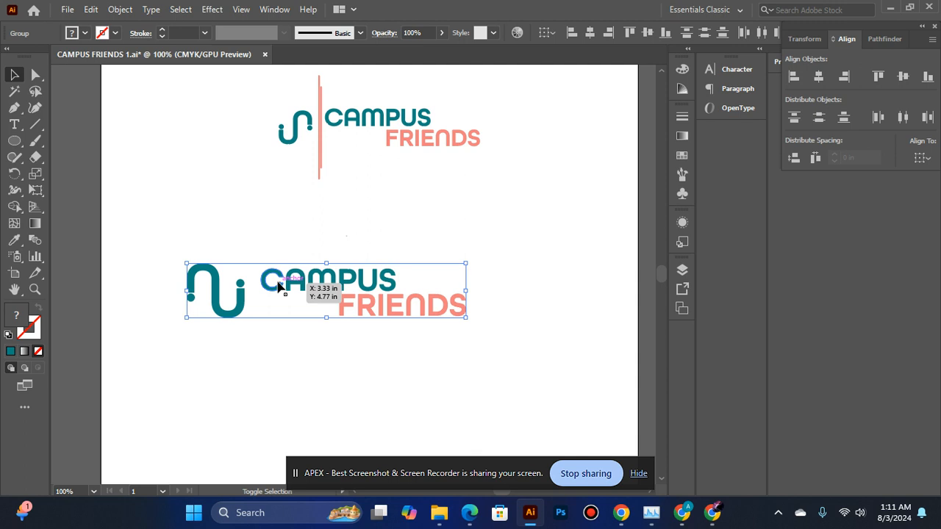
left_click(903, 83)
left_click(327, 368)
Step: Scale the symbol down to about the wordmark's height and move it closer to the wordmark
left_click(343, 313)
left_click(216, 294)
key("space")
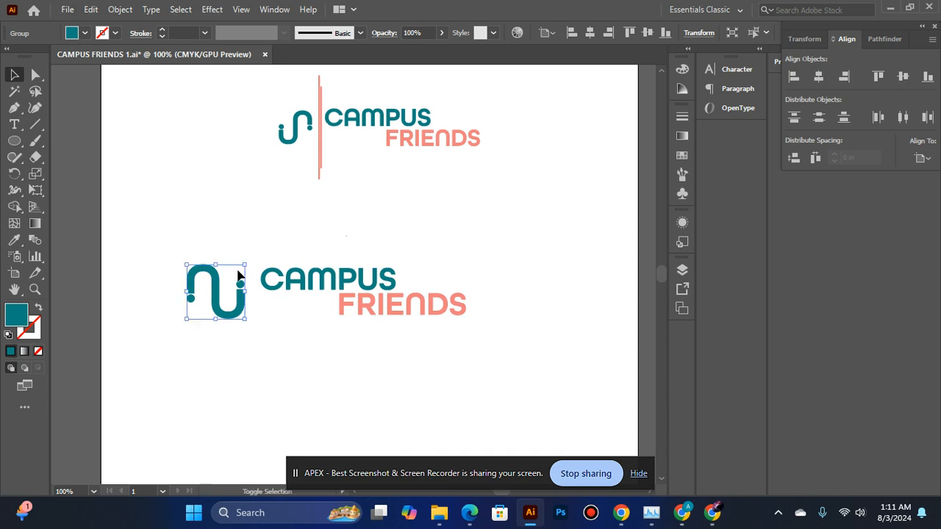
left_click_drag(246, 266, 242, 268)
left_click(224, 338)
left_click_drag(239, 307, 248, 300)
left_click(243, 338)
left_click(249, 294)
left_click_drag(256, 261, 152, 284)
left_click(203, 339)
left_click(240, 296)
left_click(285, 333)
Step: Align the resized symbol and the wordmark on their vertical centres
left_click_drag(300, 279, 234, 309)
left_click(232, 303, "shift")
left_click(903, 77)
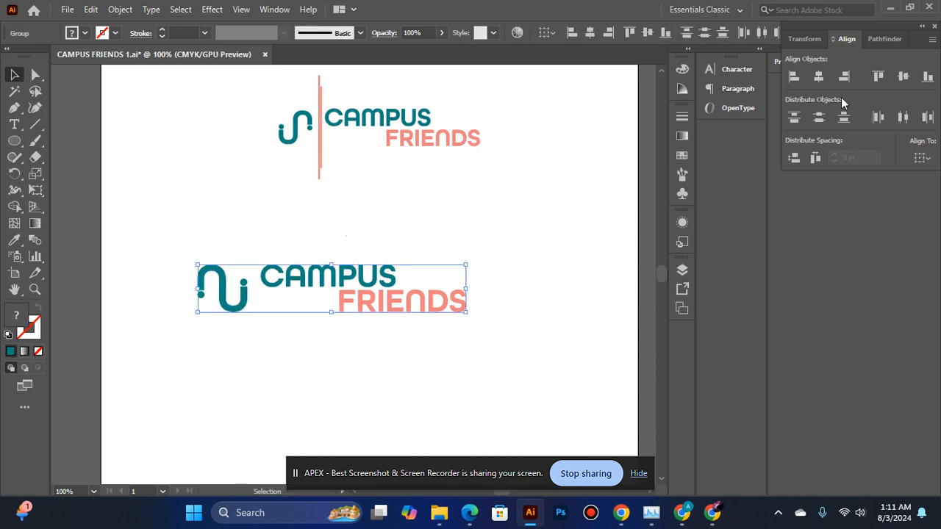
left_click(431, 180)
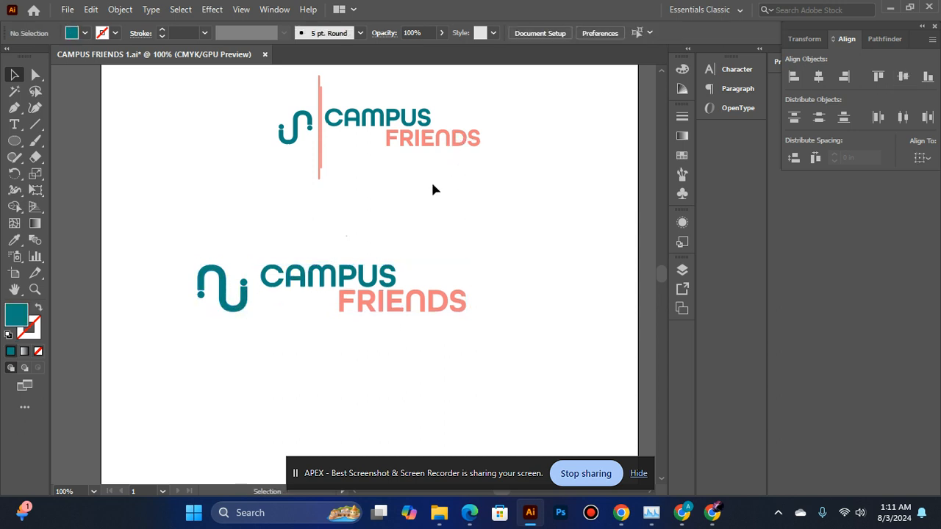
Step: Draw a vertical divider line between the symbol and the wordmark, extending above and below both, with a 2 pt stroke
left_click(322, 147)
left_click(343, 189)
left_click(35, 124)
left_click_drag(256, 226, 256, 351)
left_click(13, 74)
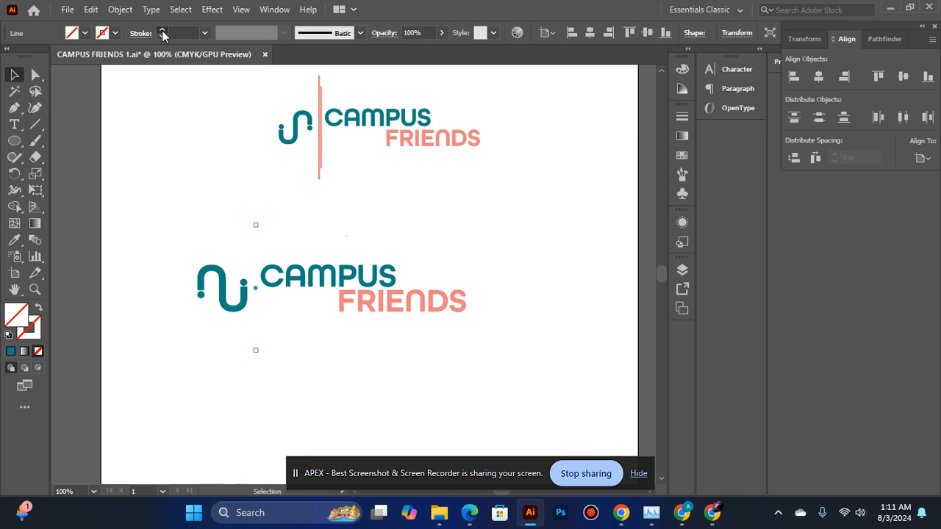
left_click(163, 30)
left_click(162, 30)
left_click(162, 30)
left_click(163, 31)
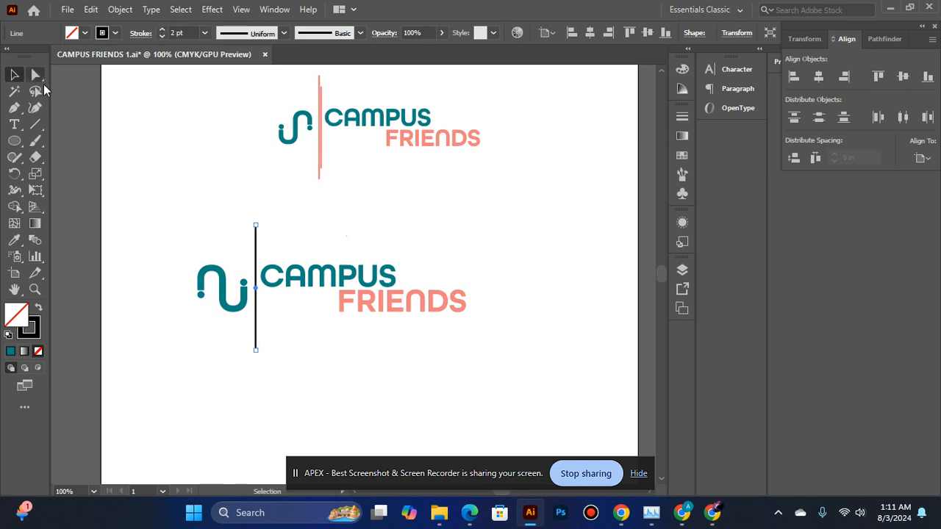
Step: Expand the divider line's stroke into a filled shape
left_click(246, 142)
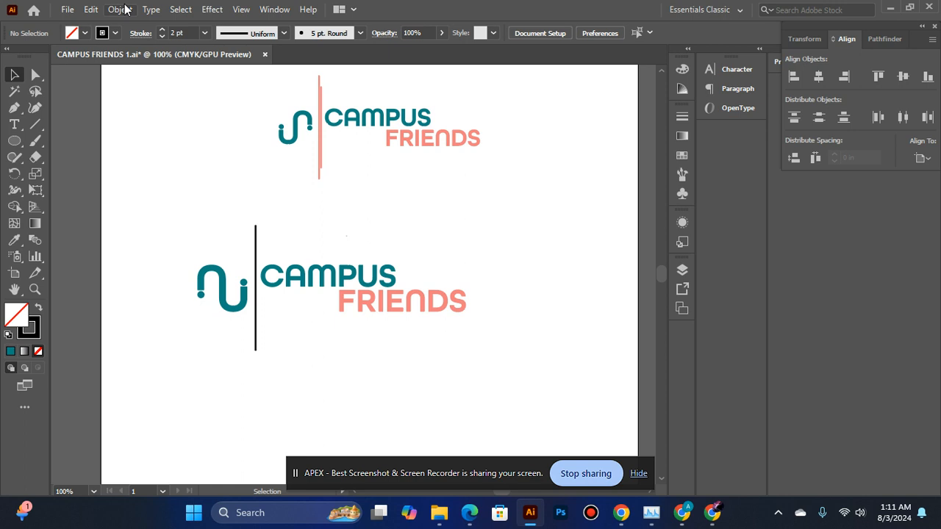
left_click(256, 242)
left_click(120, 9)
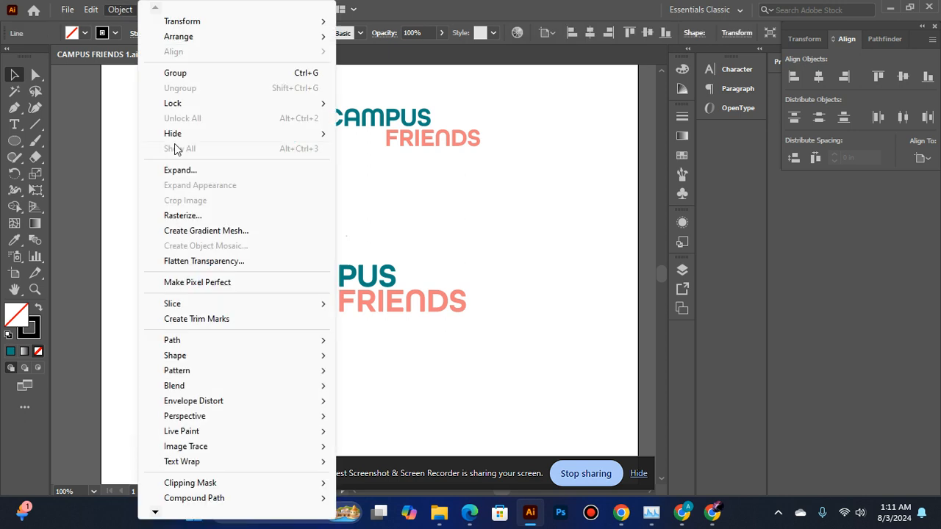
left_click(226, 171)
left_click(420, 332)
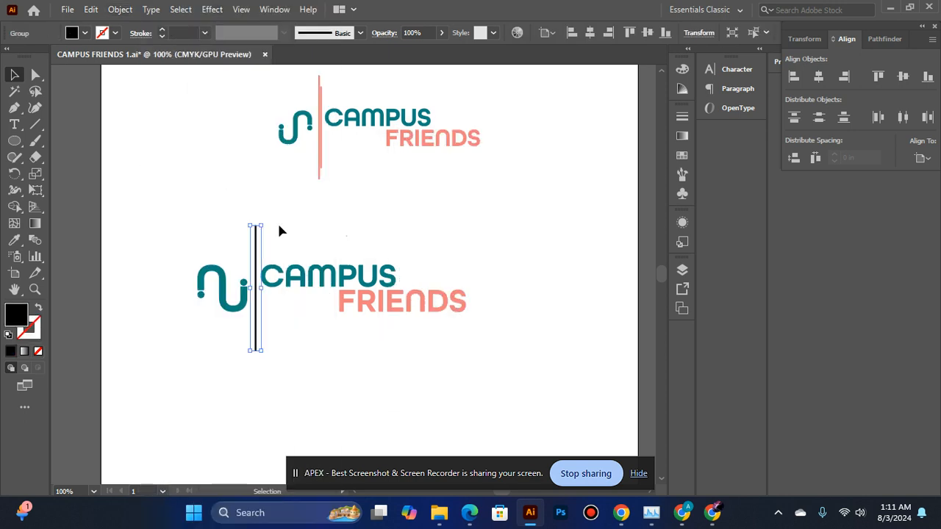
Step: Duplicate the divider bar just to the right of the original, and shorten the copy
left_click(286, 322, "ctrl")
mouse_move(241, 239)
left_mouse_down()
mouse_move(244, 371)
mouse_move(246, 257)
left_mouse_up()
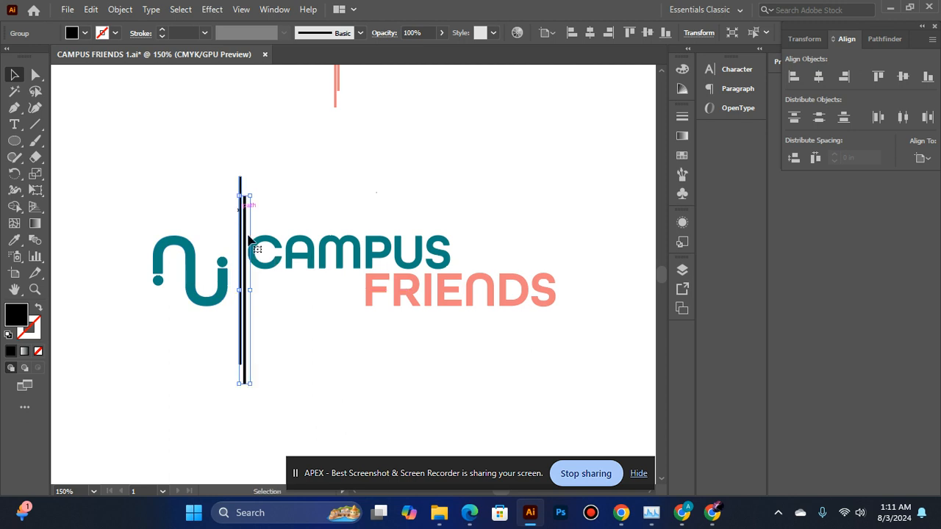
left_click_drag(245, 196, 245, 247)
Step: Align the long and short divider bars on their vertical centres and group them
left_click(243, 198, "shift")
left_click(903, 76)
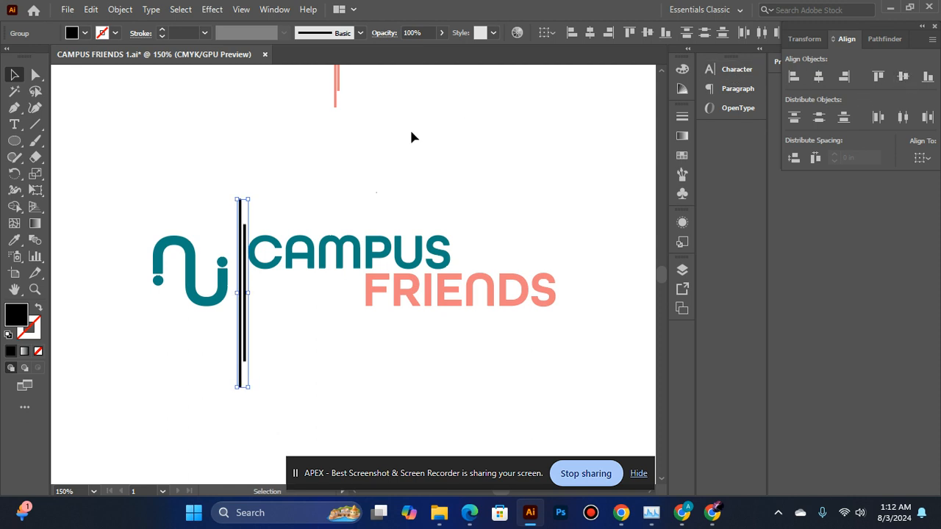
key("ctrl+g")
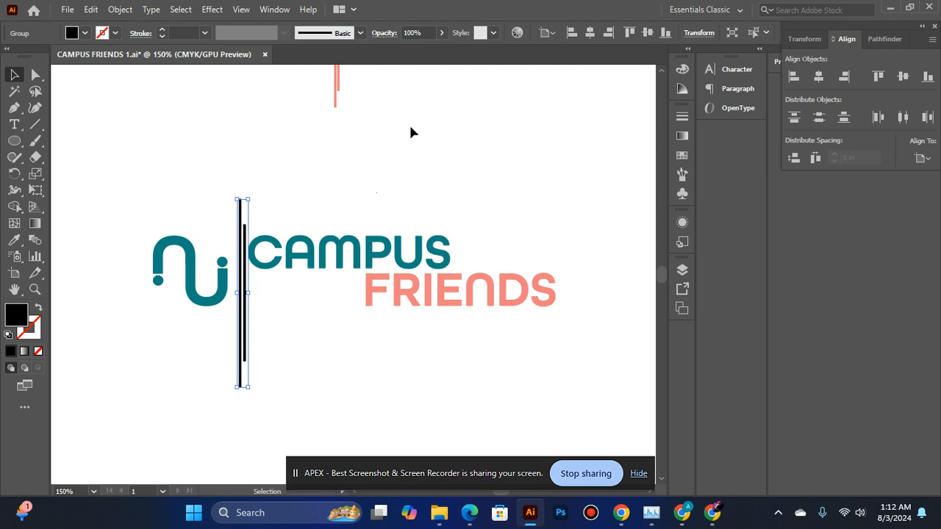
Step: Colour the divider bars with the salmon sampled from FRIENDS
scroll(411, 127, "up", 1)
left_click(14, 240)
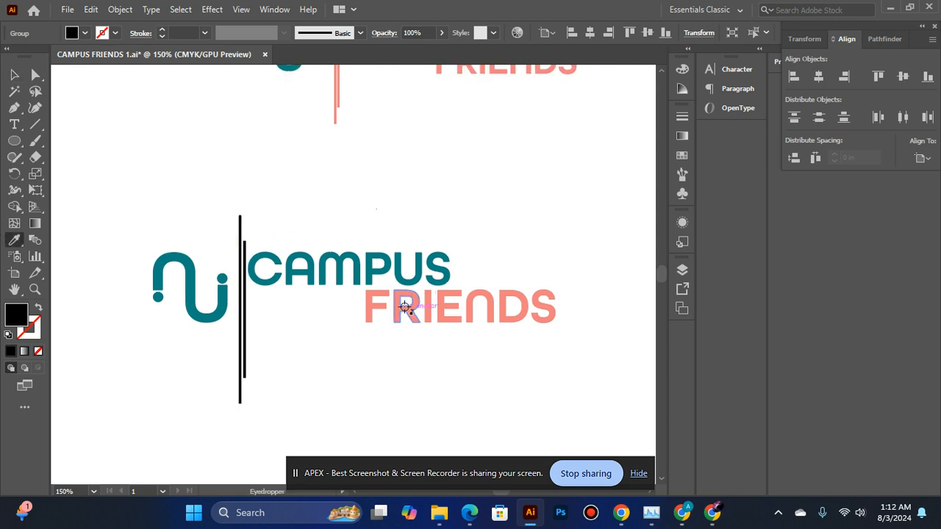
left_click(404, 312)
left_click(14, 74)
Step: Align the divider bars, the wordmark and the symbol on their vertical centres
left_click(343, 291)
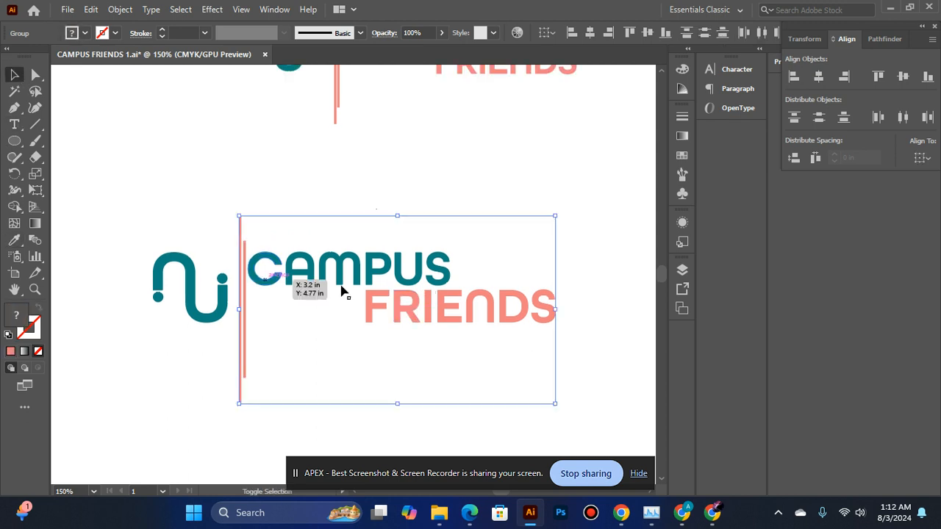
left_click(193, 311, "shift")
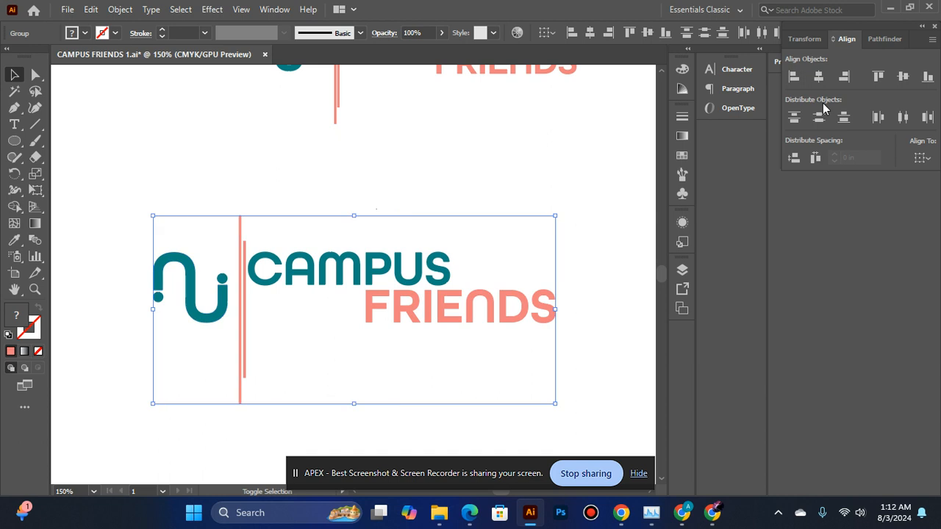
left_click(903, 76)
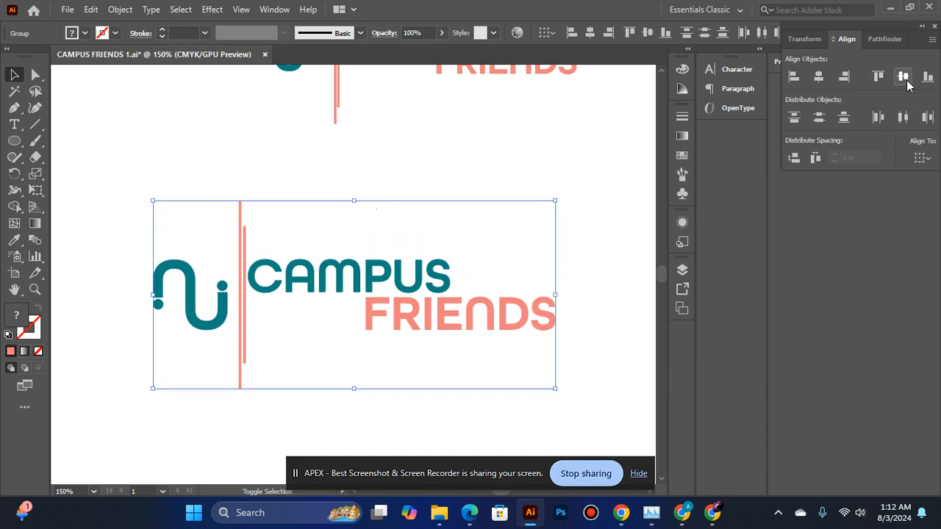
left_click(602, 140)
Step: Nudge the wordmark right to open a gap between it and the divider bars
left_click(324, 284)
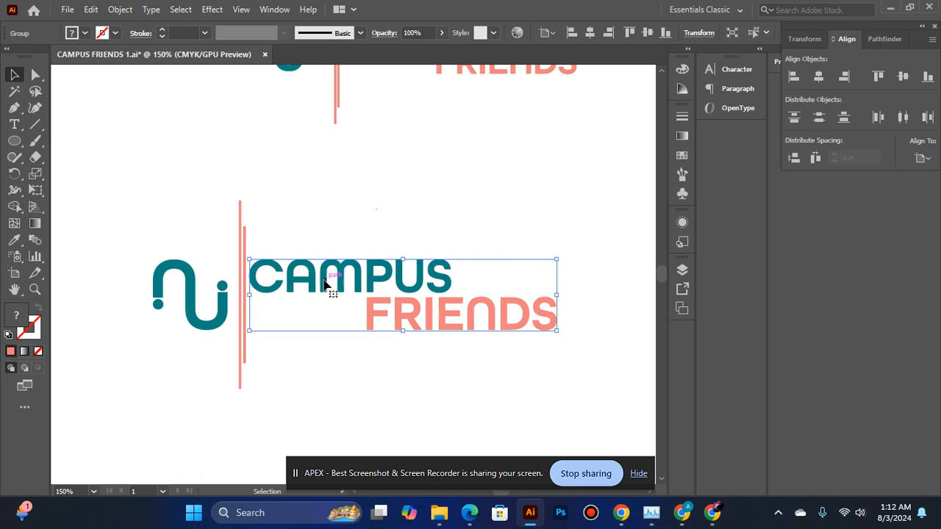
key("Right")
key("Right")
key("Right")
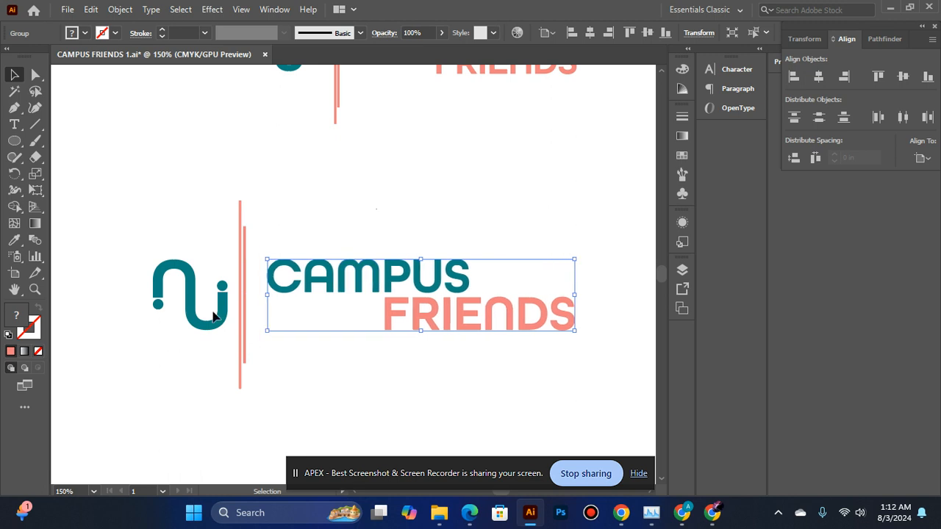
Step: Nudge the symbol left to balance its gap to the divider bars
left_click(214, 316)
key("Left")
key("Left")
key("Left")
key("Left")
key("Left")
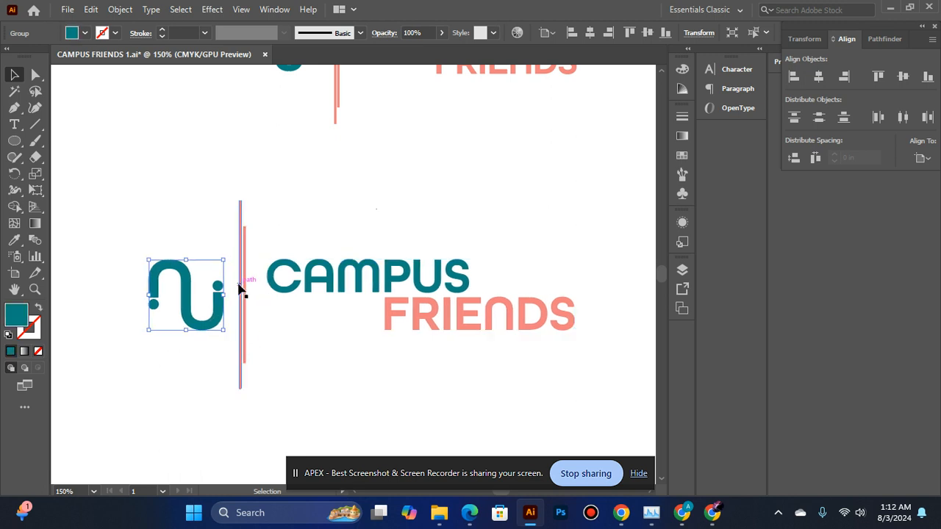
key("Left")
key("Left")
key("Left")
left_click(276, 220)
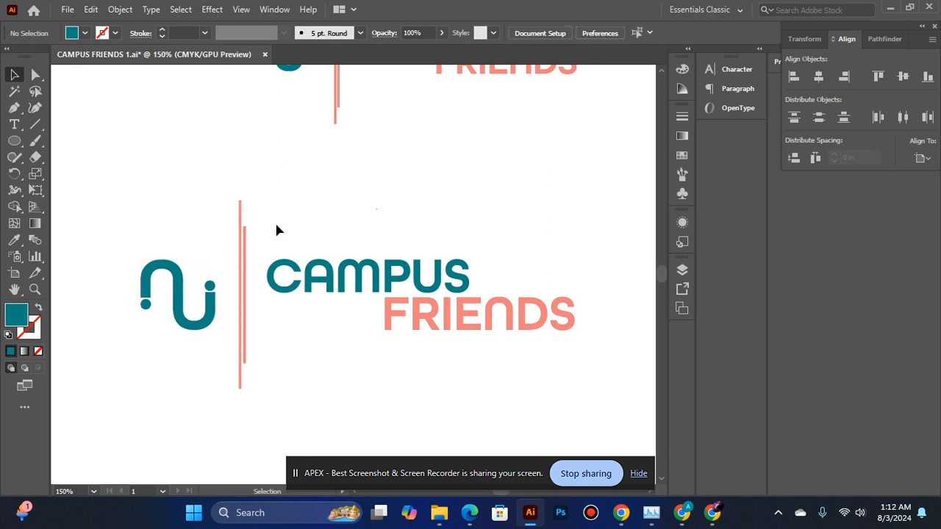
Step: Group the symbol, divider bars and wordmark into one logo, and scale it down proportionally about its centre
left_click(245, 306)
left_click(346, 290, "shift")
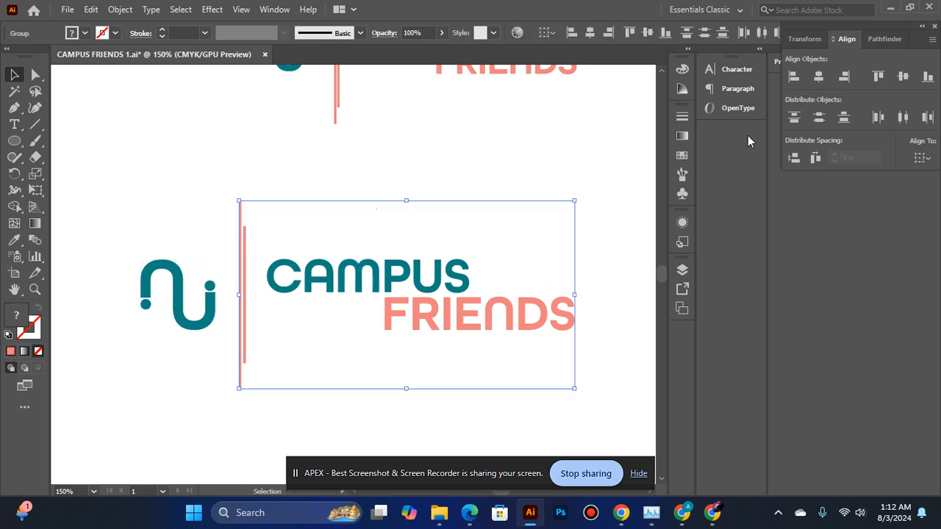
left_click(209, 305, "shift")
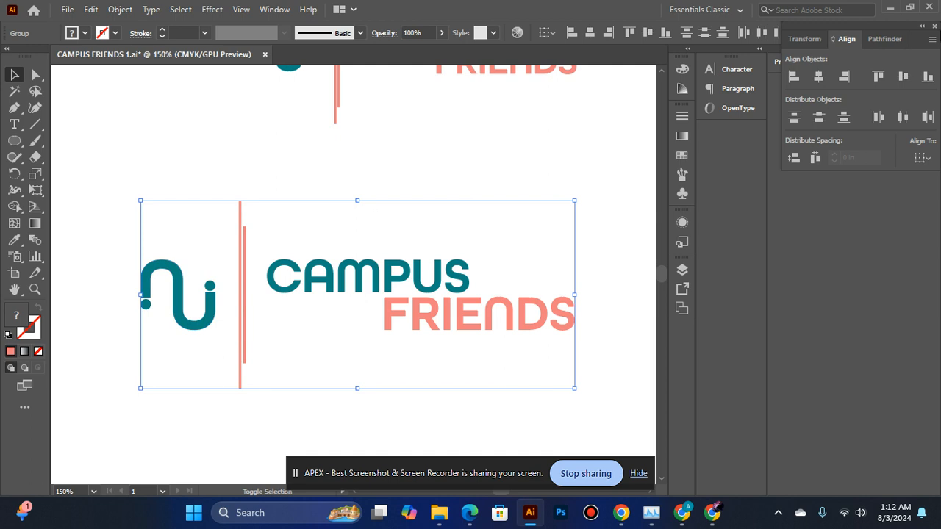
key("ctrl+0")
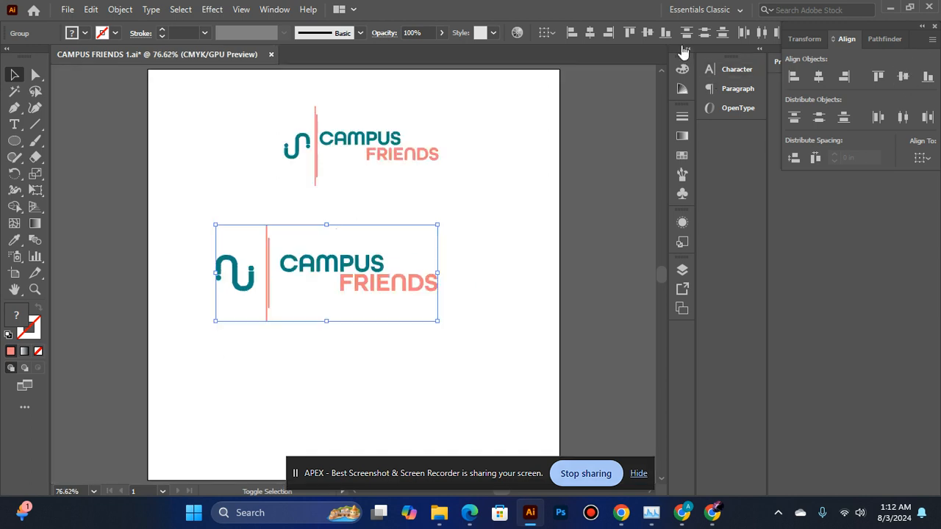
left_click_drag(438, 224, 413, 225)
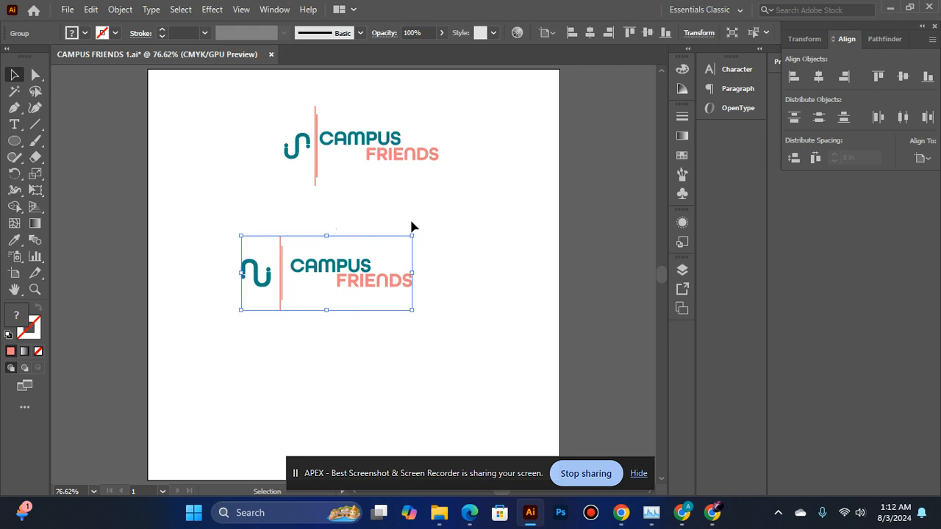
Step: Centre the logo horizontally and vertically on the artboard, and scale it down further about its centre
left_click(819, 77)
left_click(903, 77)
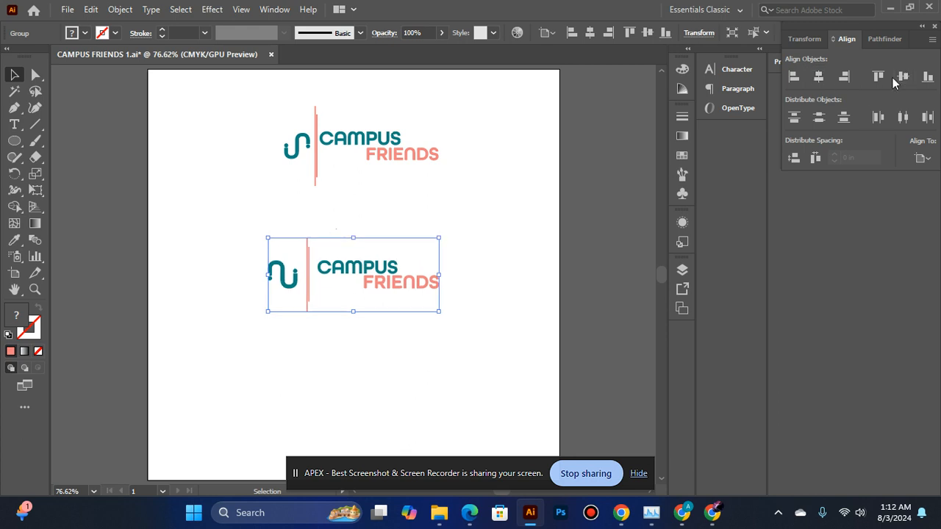
left_click(496, 361)
left_click(431, 286)
left_click_drag(439, 238, 422, 238)
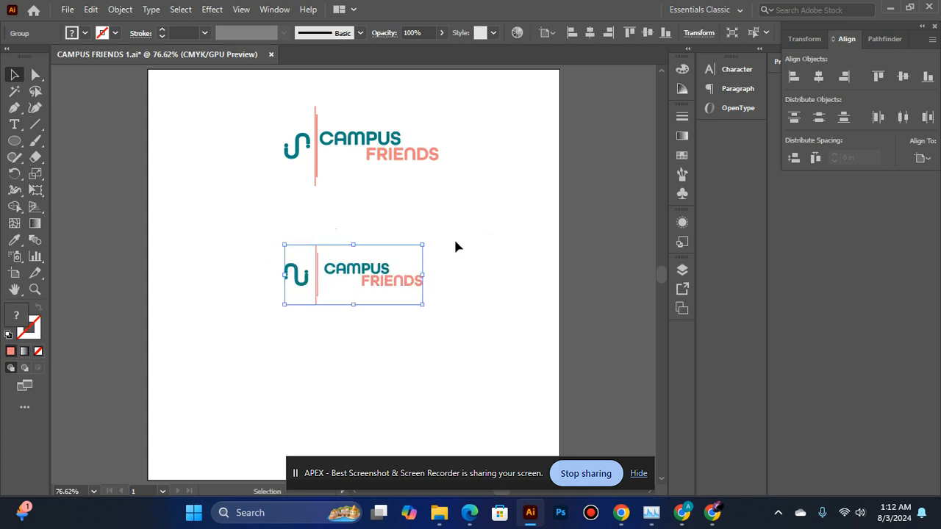